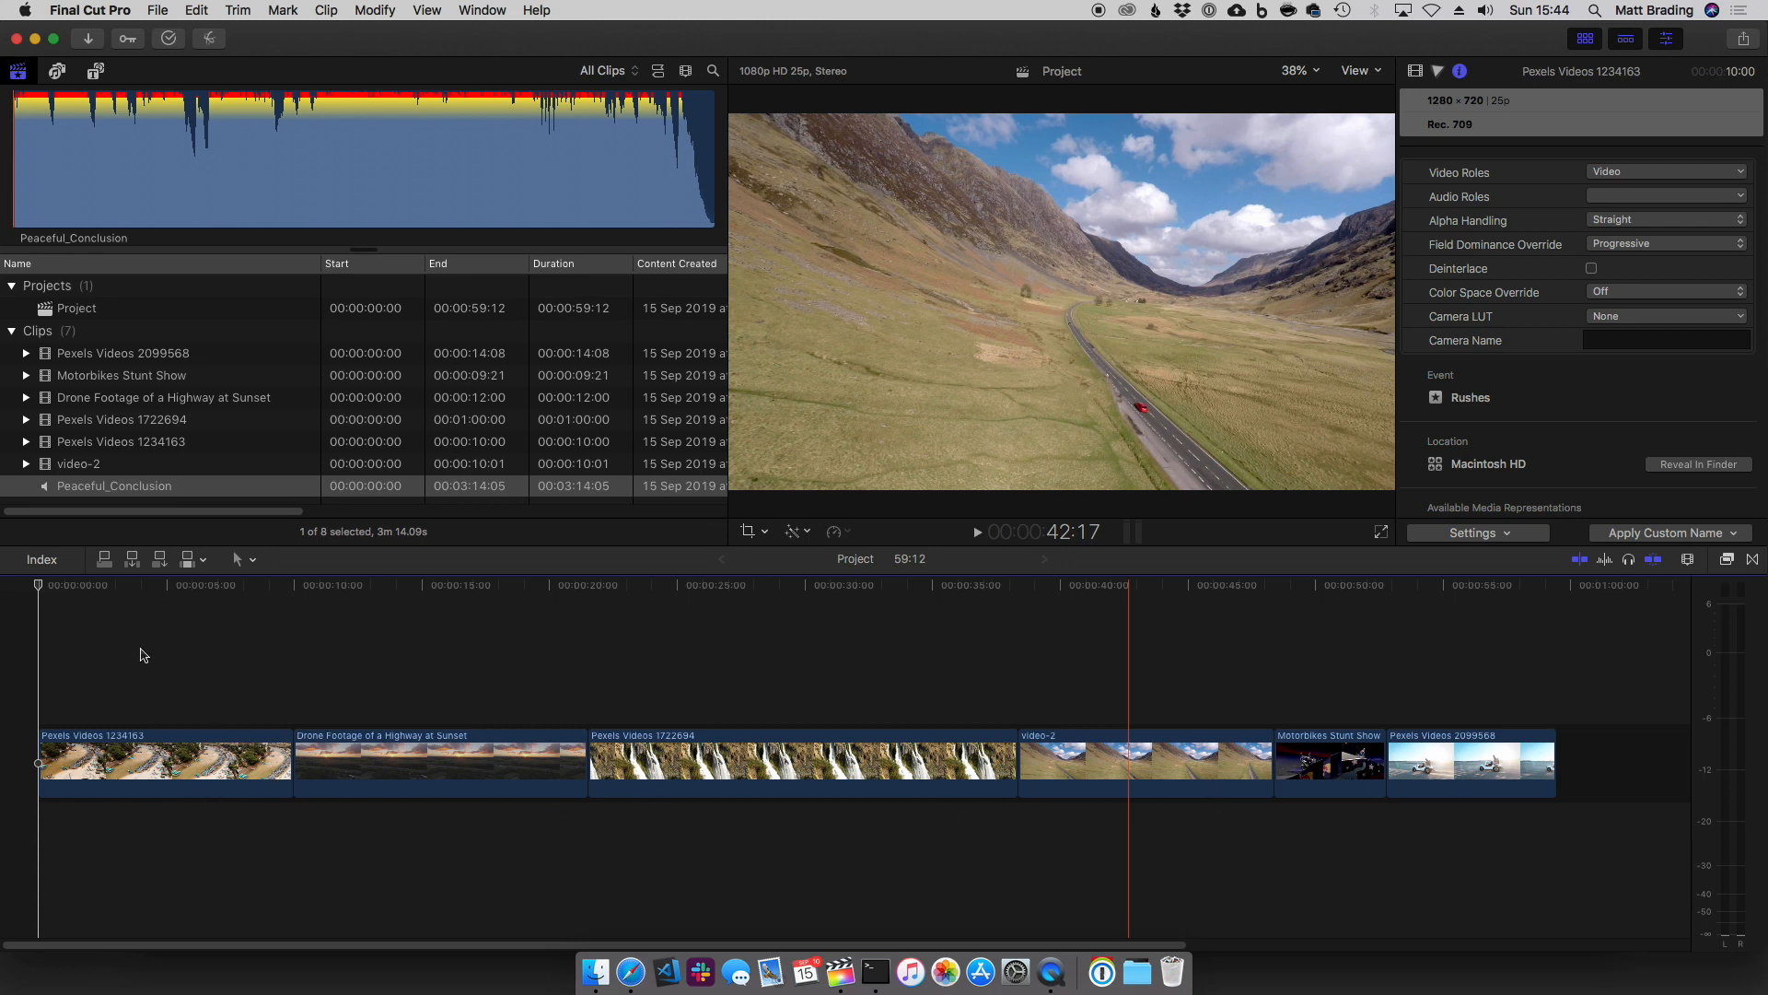
Step: Attach the Peaceful_Conclusion music beneath the start of the timeline and trim its end to the end of the last video clip
{"action": "left_click_drag", "start_coordinate": [90, 487], "coordinate": [42, 821]}
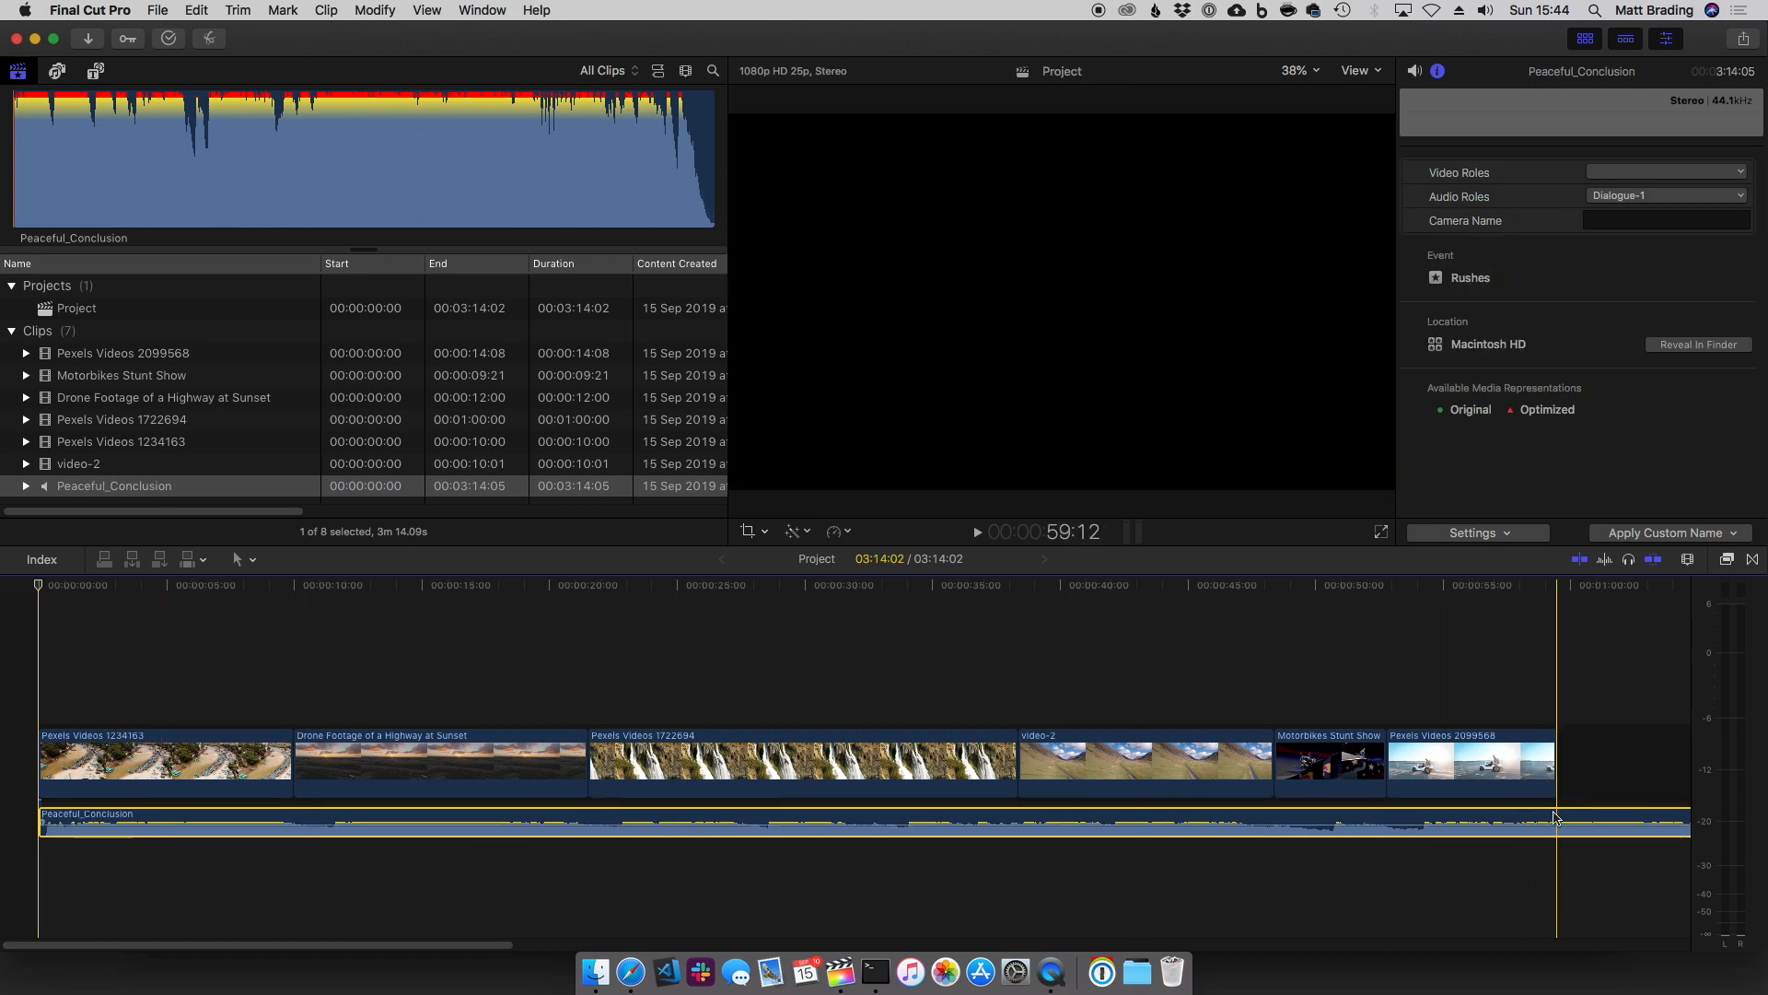
{"action": "key", "text": "alt+]"}
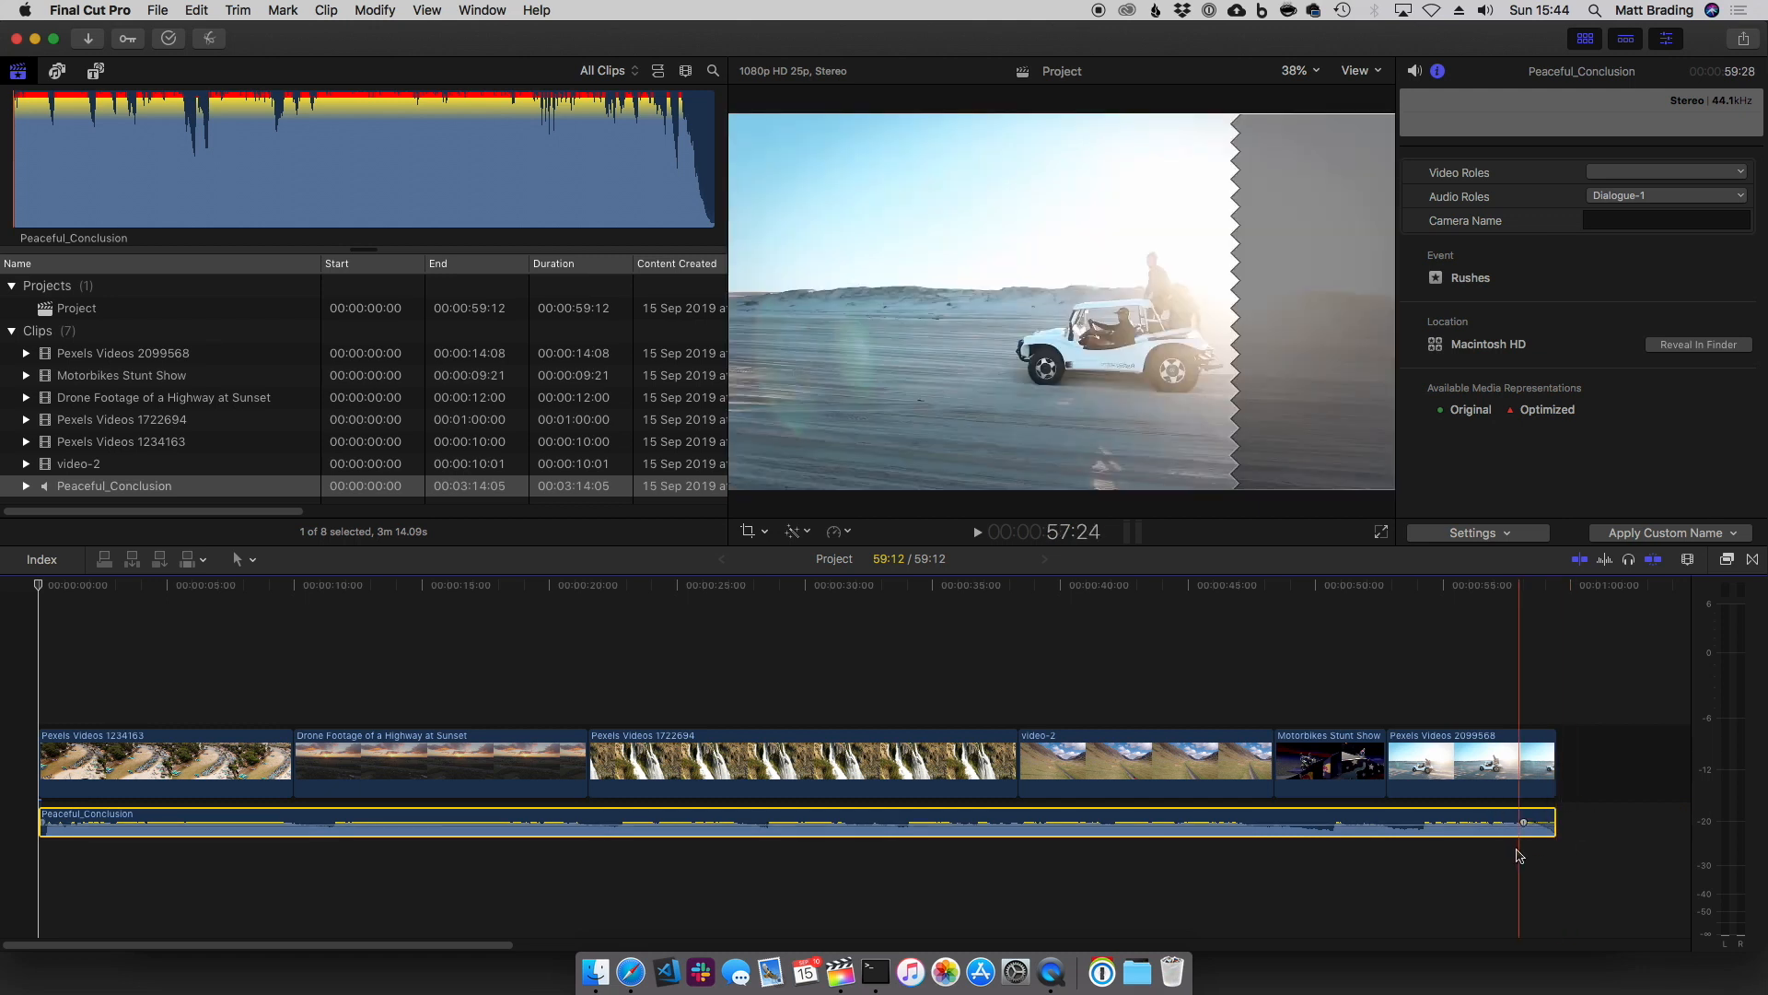
{"action": "left_click", "coordinate": [1512, 877]}
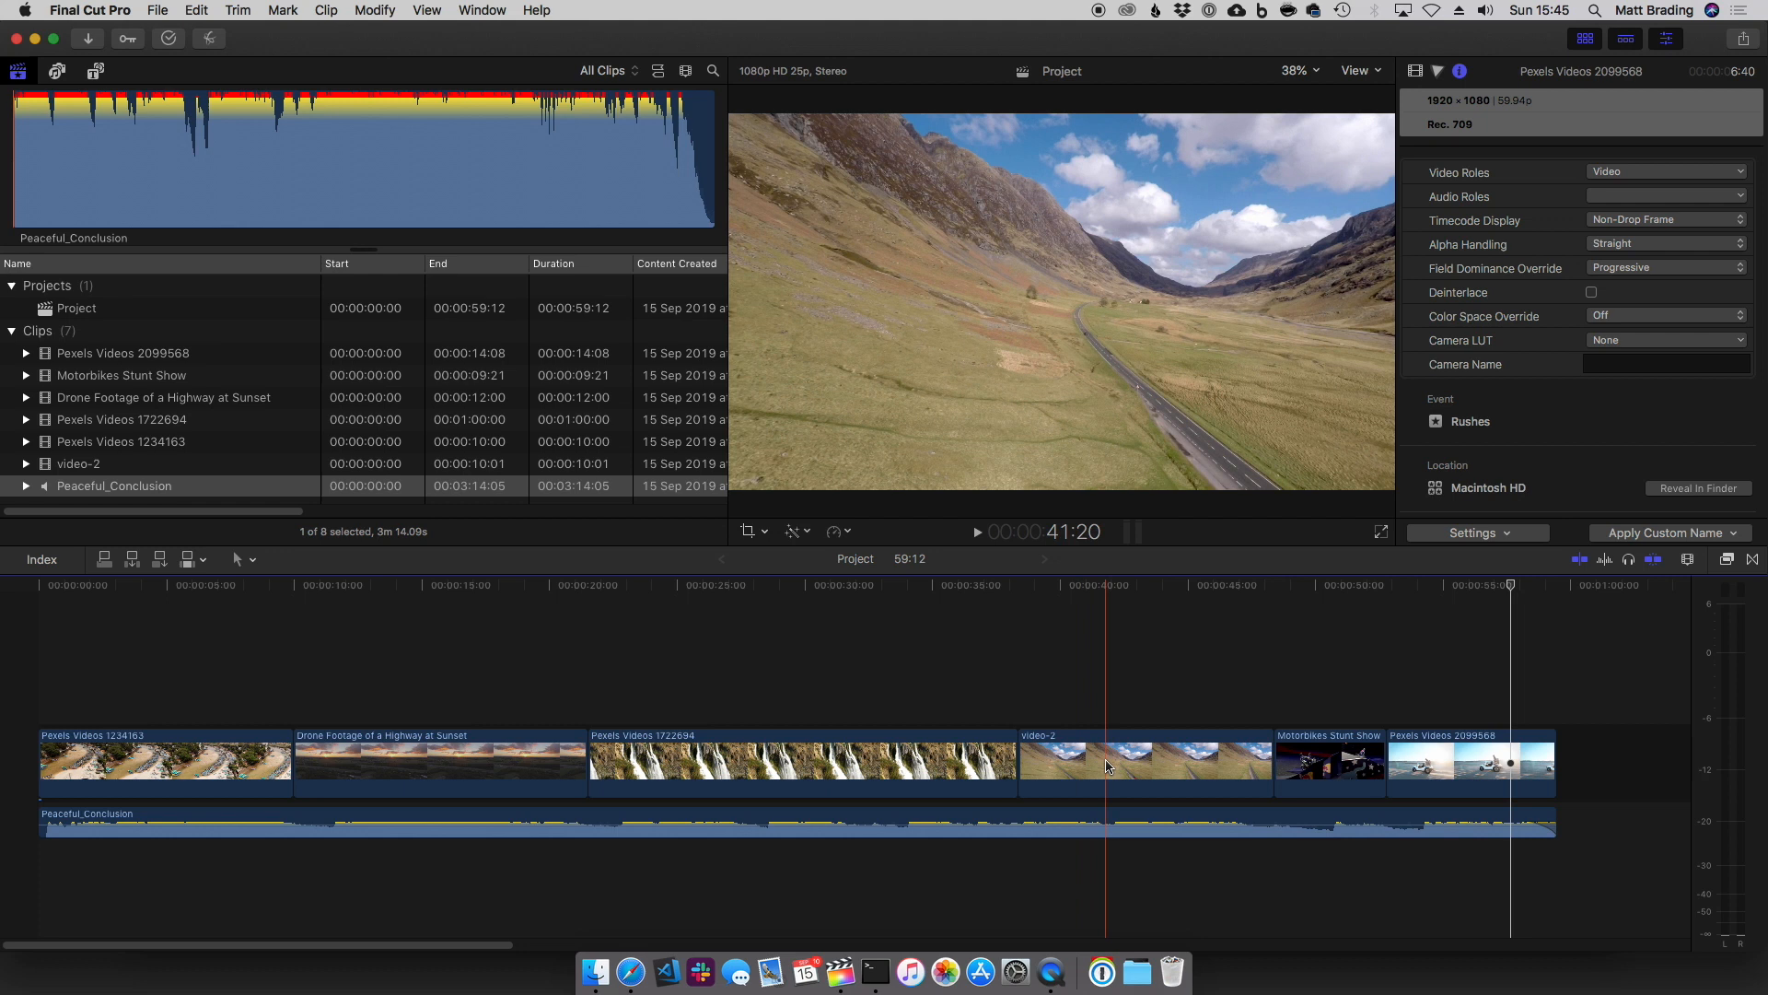
Step: Move the video-2 clip to the start of the timeline and realign the Peaceful_Conclusion music with the timeline start
{"action": "left_click", "coordinate": [1140, 783]}
{"action": "left_click_drag", "start_coordinate": [1140, 783], "coordinate": [75, 799]}
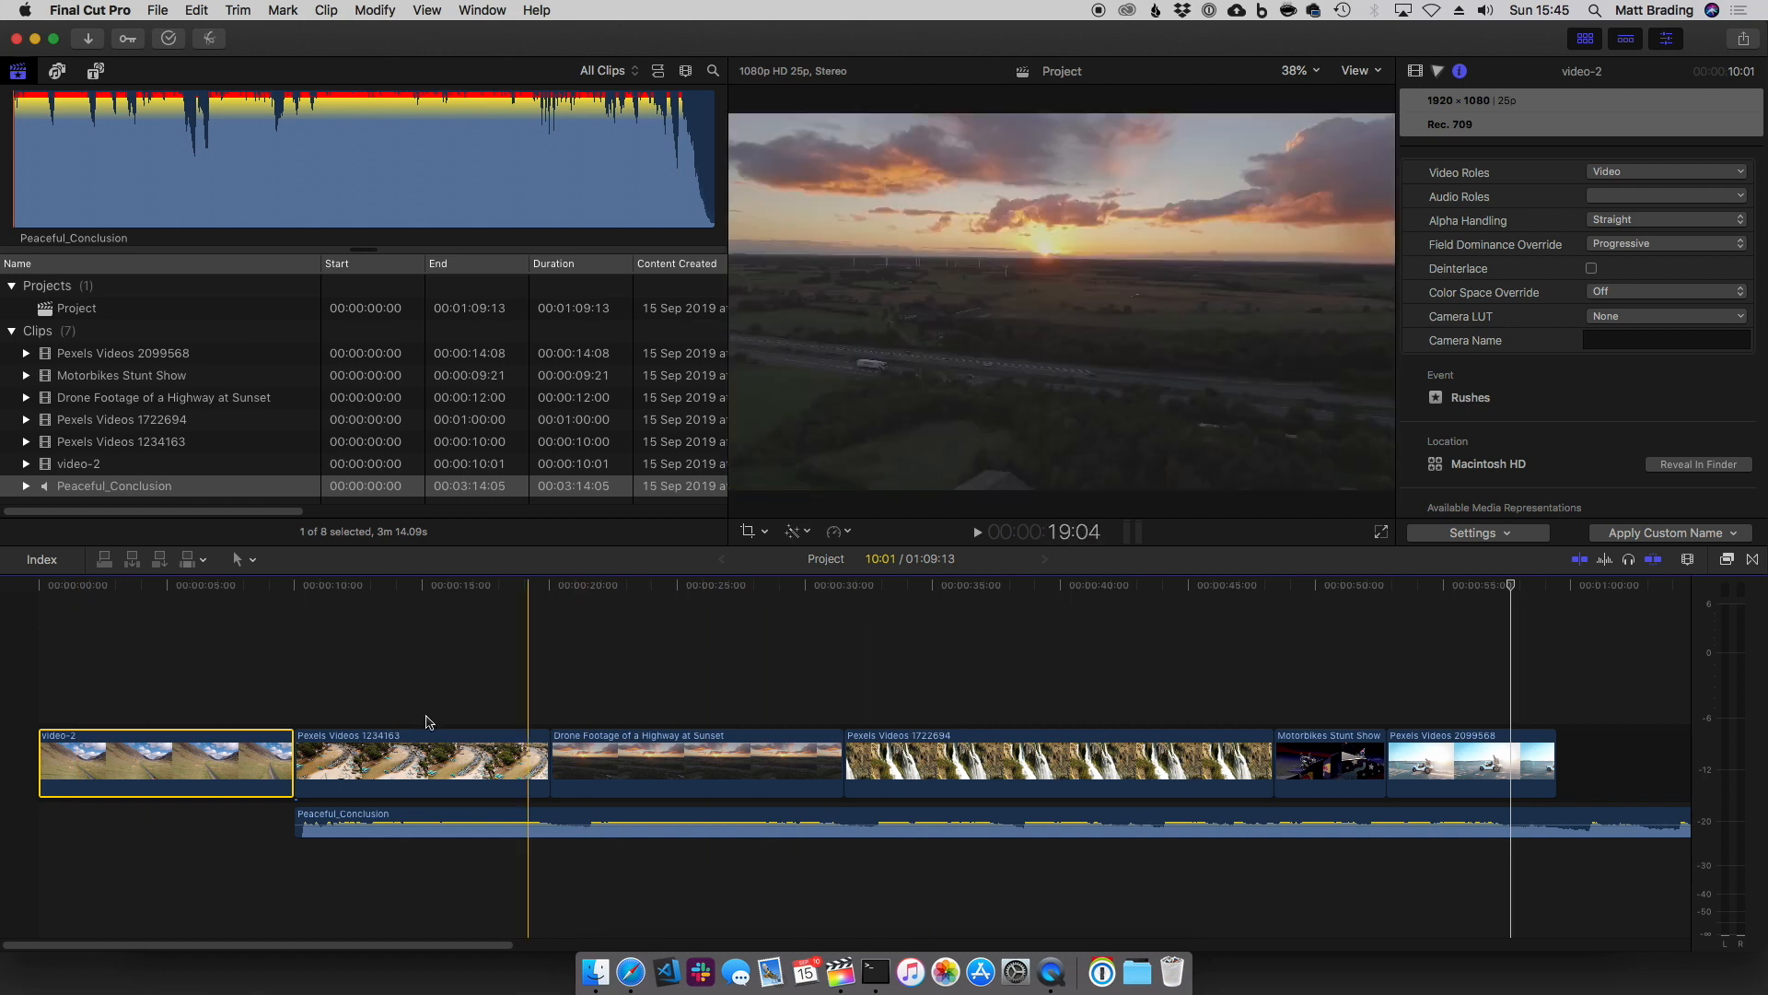
{"action": "left_click_drag", "start_coordinate": [362, 819], "coordinate": [37, 811]}
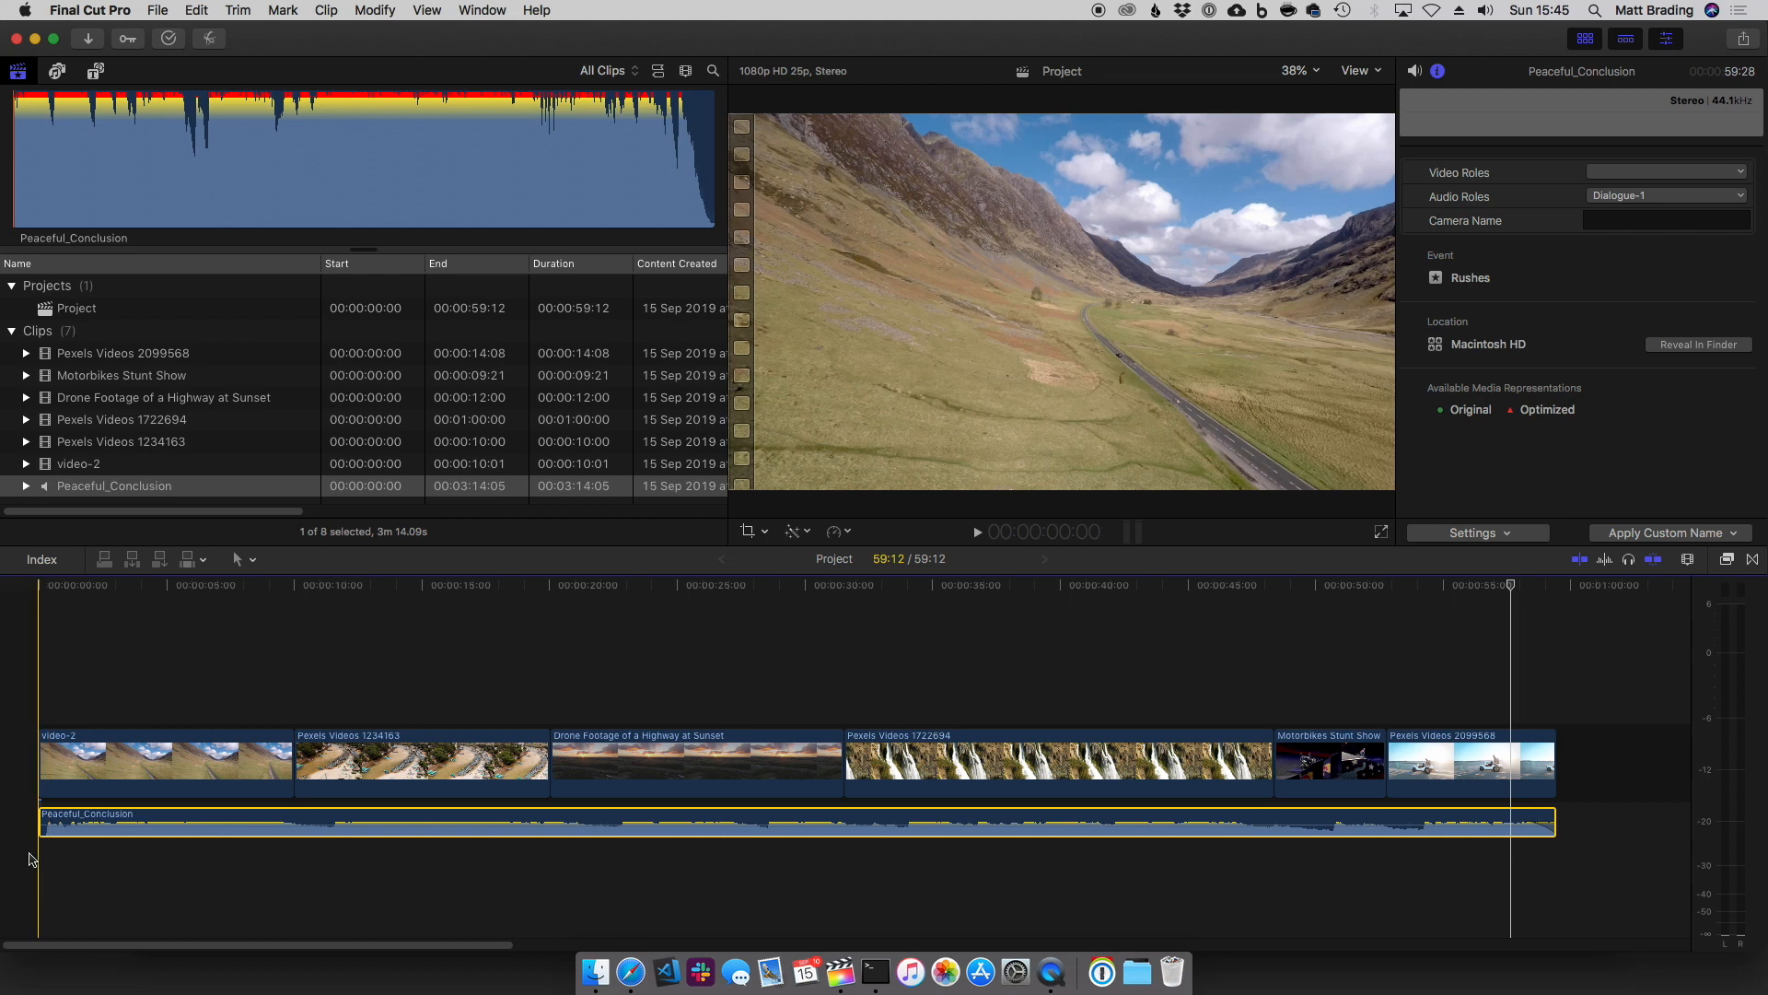
Step: Move video-2 behind the Pexels 1234163 clip with its attached music, and return it to the start of the timeline
{"action": "left_click_drag", "start_coordinate": [235, 782], "coordinate": [509, 789]}
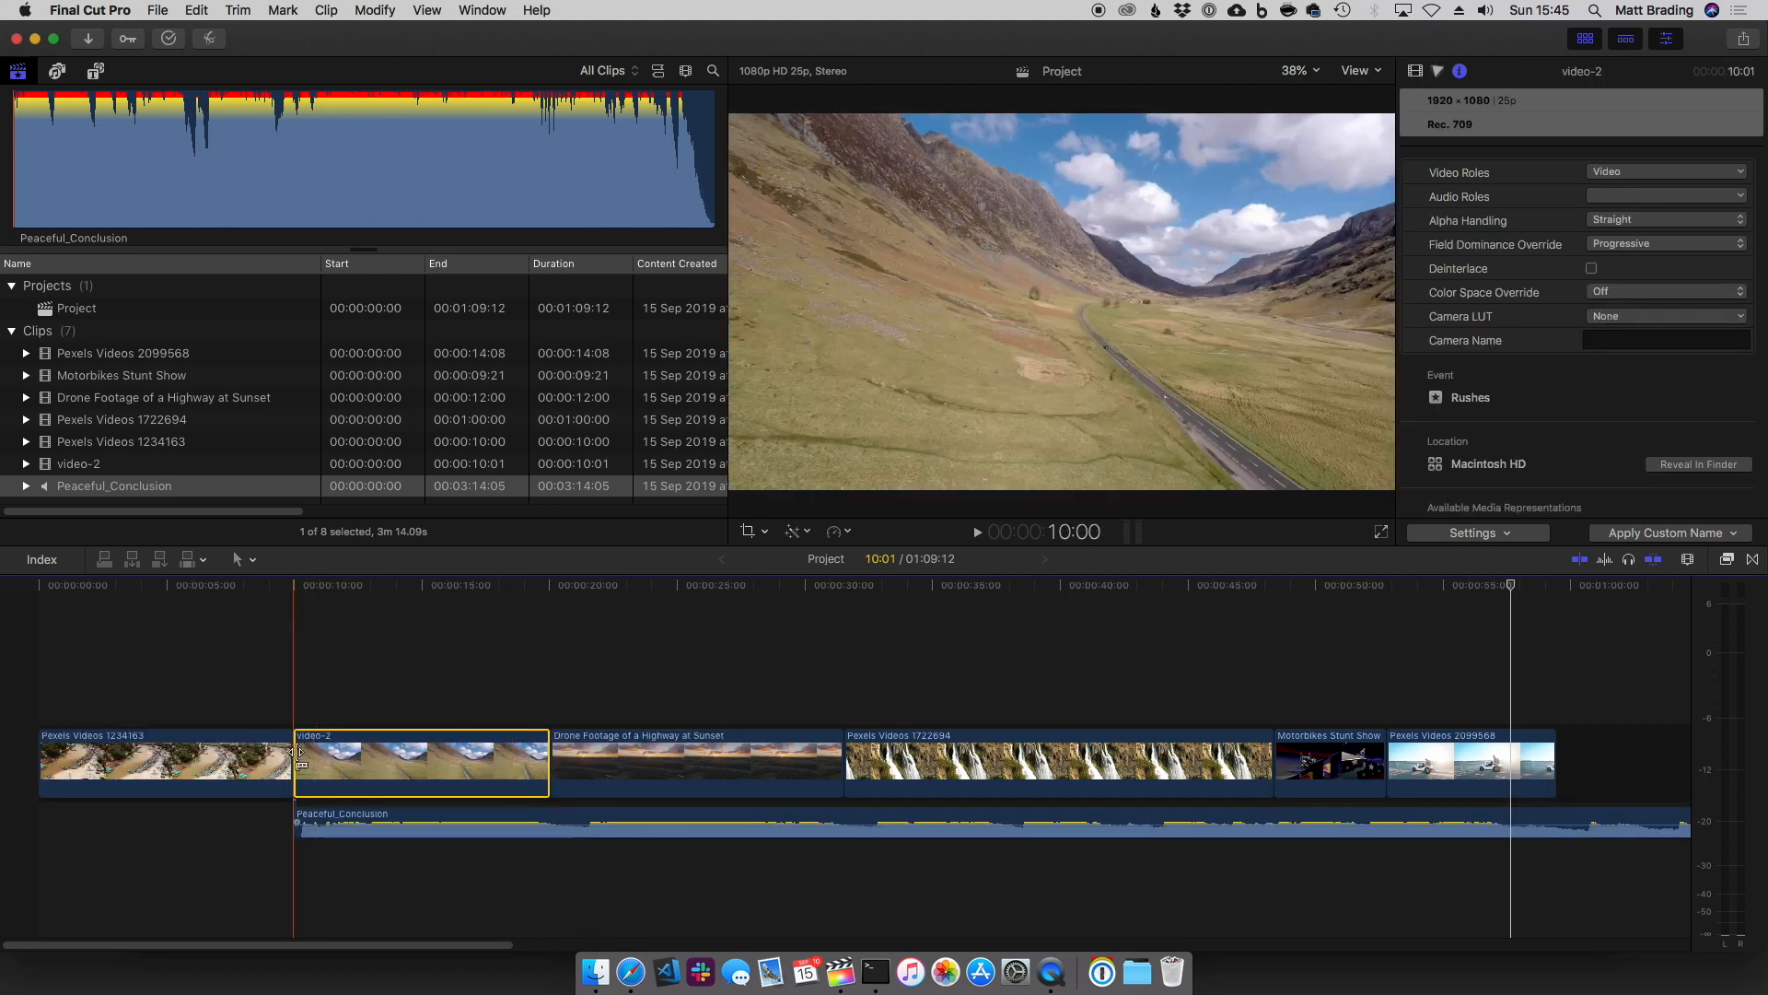
{"action": "left_click", "coordinate": [328, 889]}
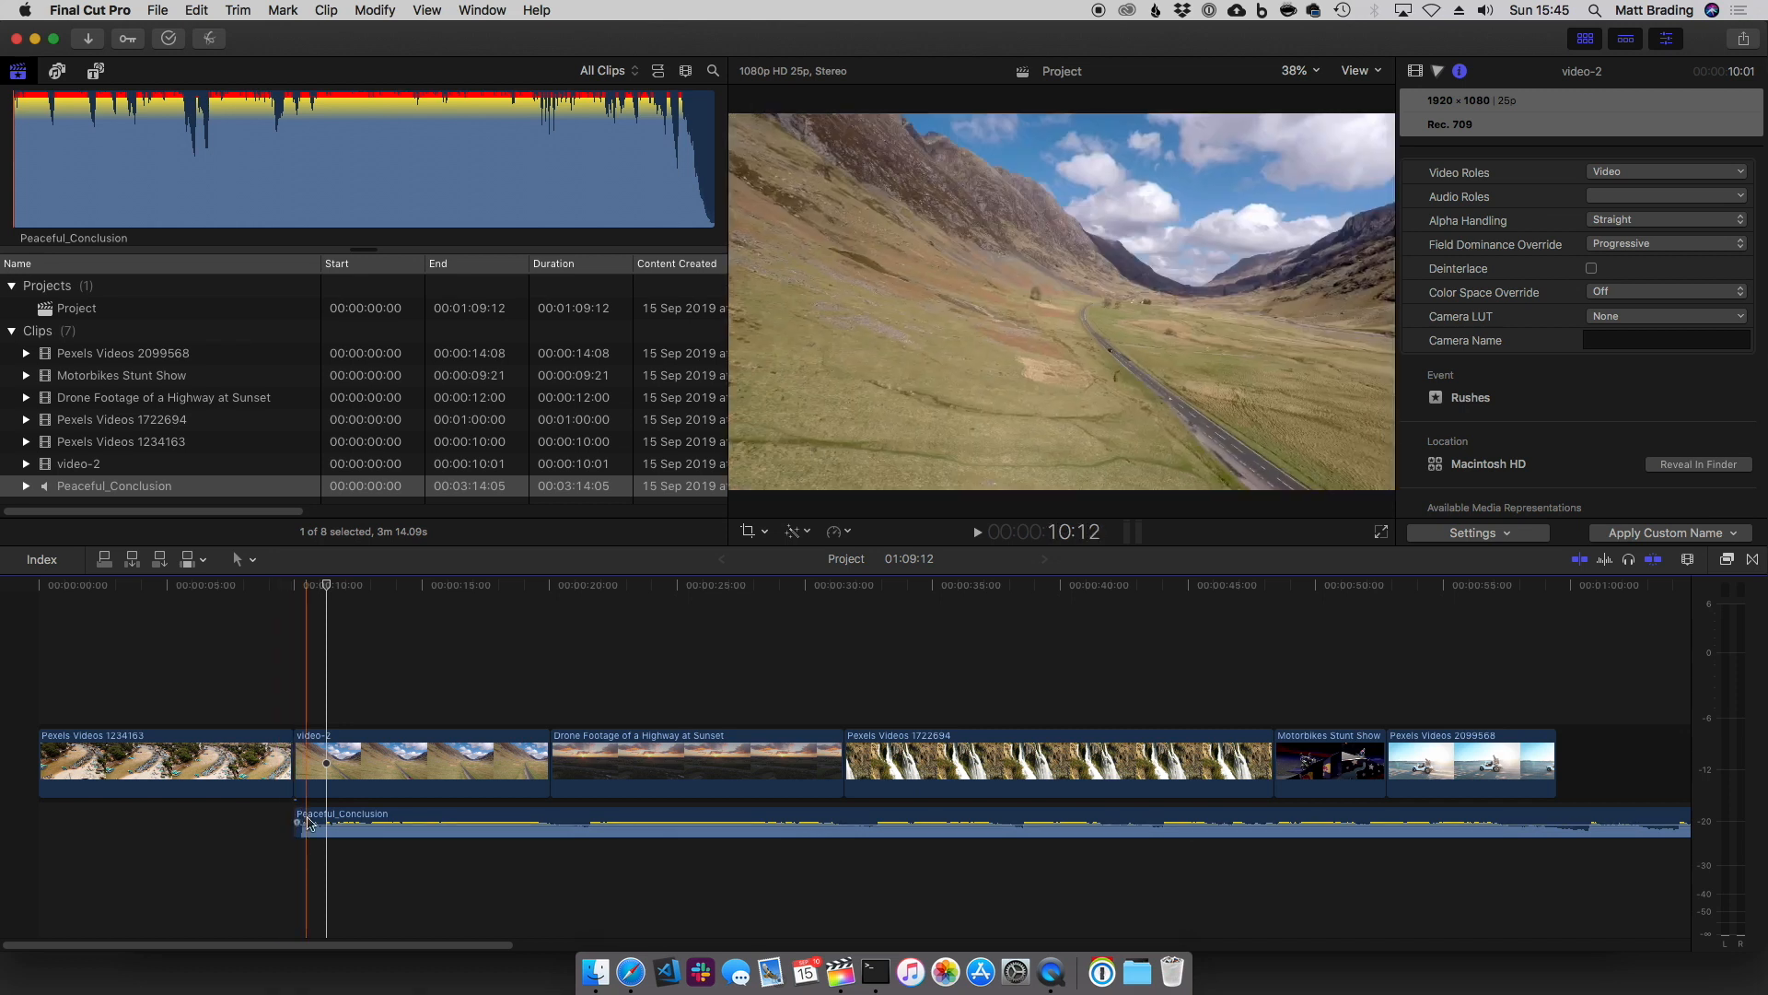
{"action": "left_click_drag", "start_coordinate": [364, 764], "coordinate": [109, 776]}
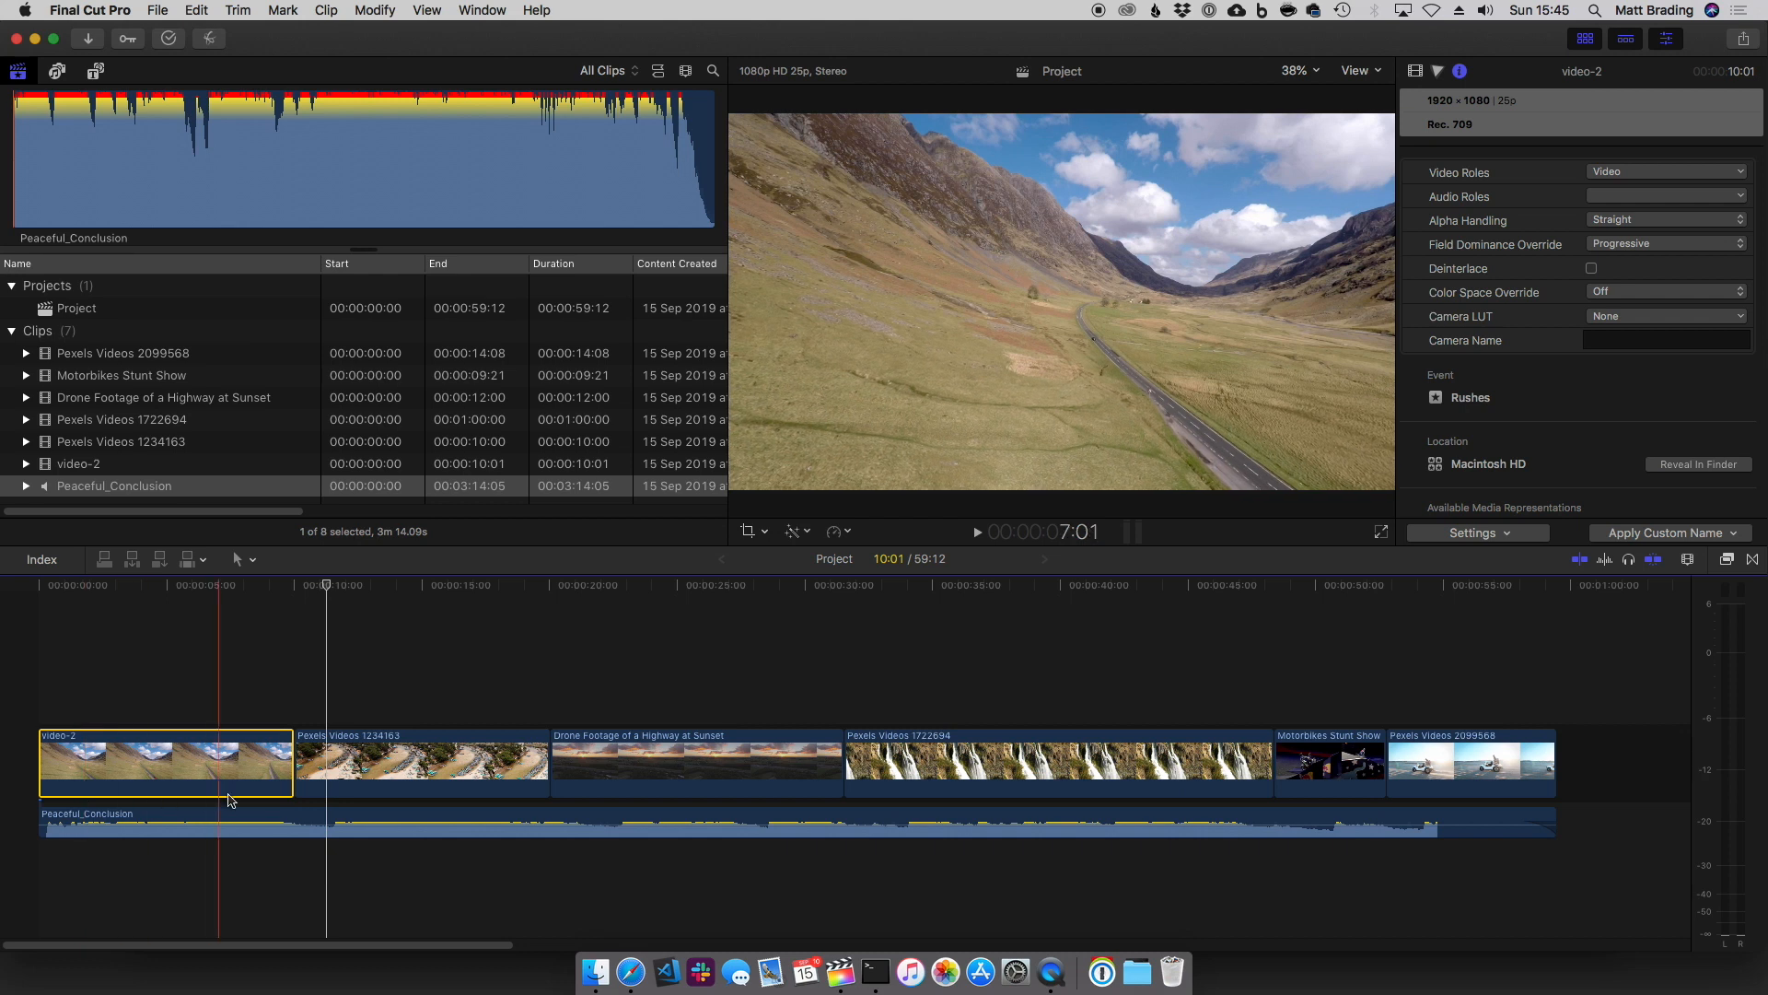
Step: Move the music's connection point to the Drone Footage of a Highway at Sunset clip, and place Pexels 1234163 ahead of video-2
{"action": "left_click", "coordinate": [387, 770]}
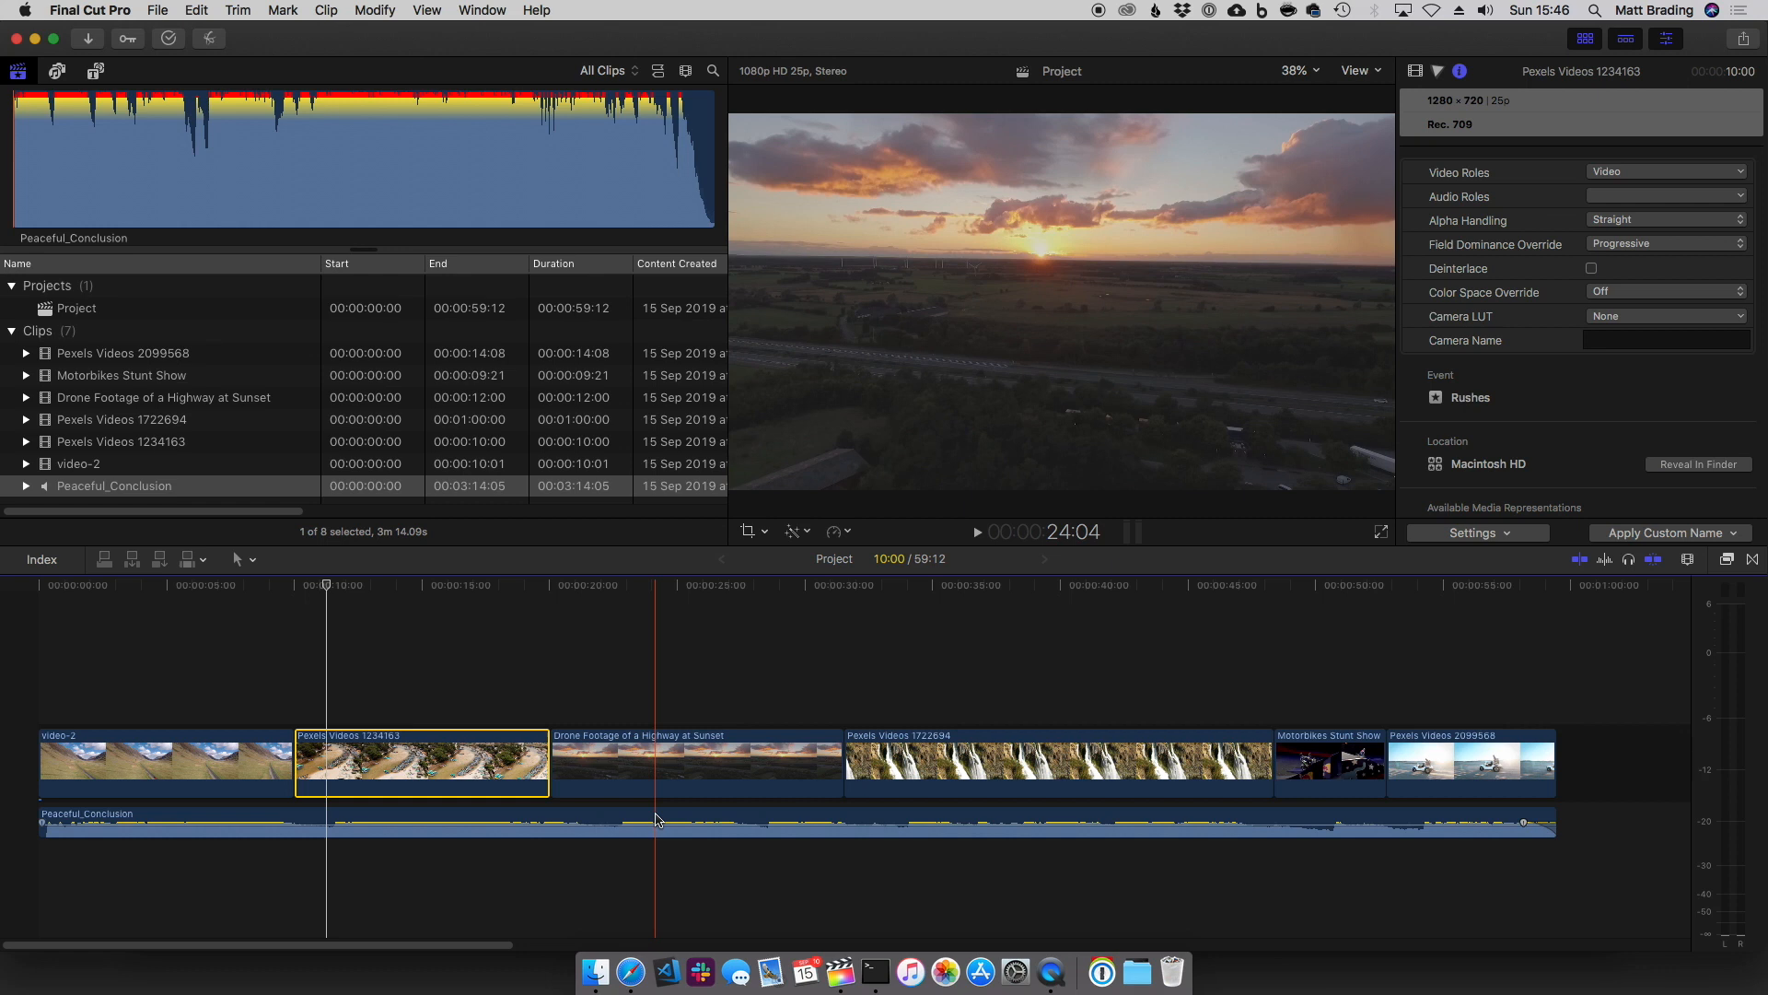
{"action": "left_click", "coordinate": [657, 819]}
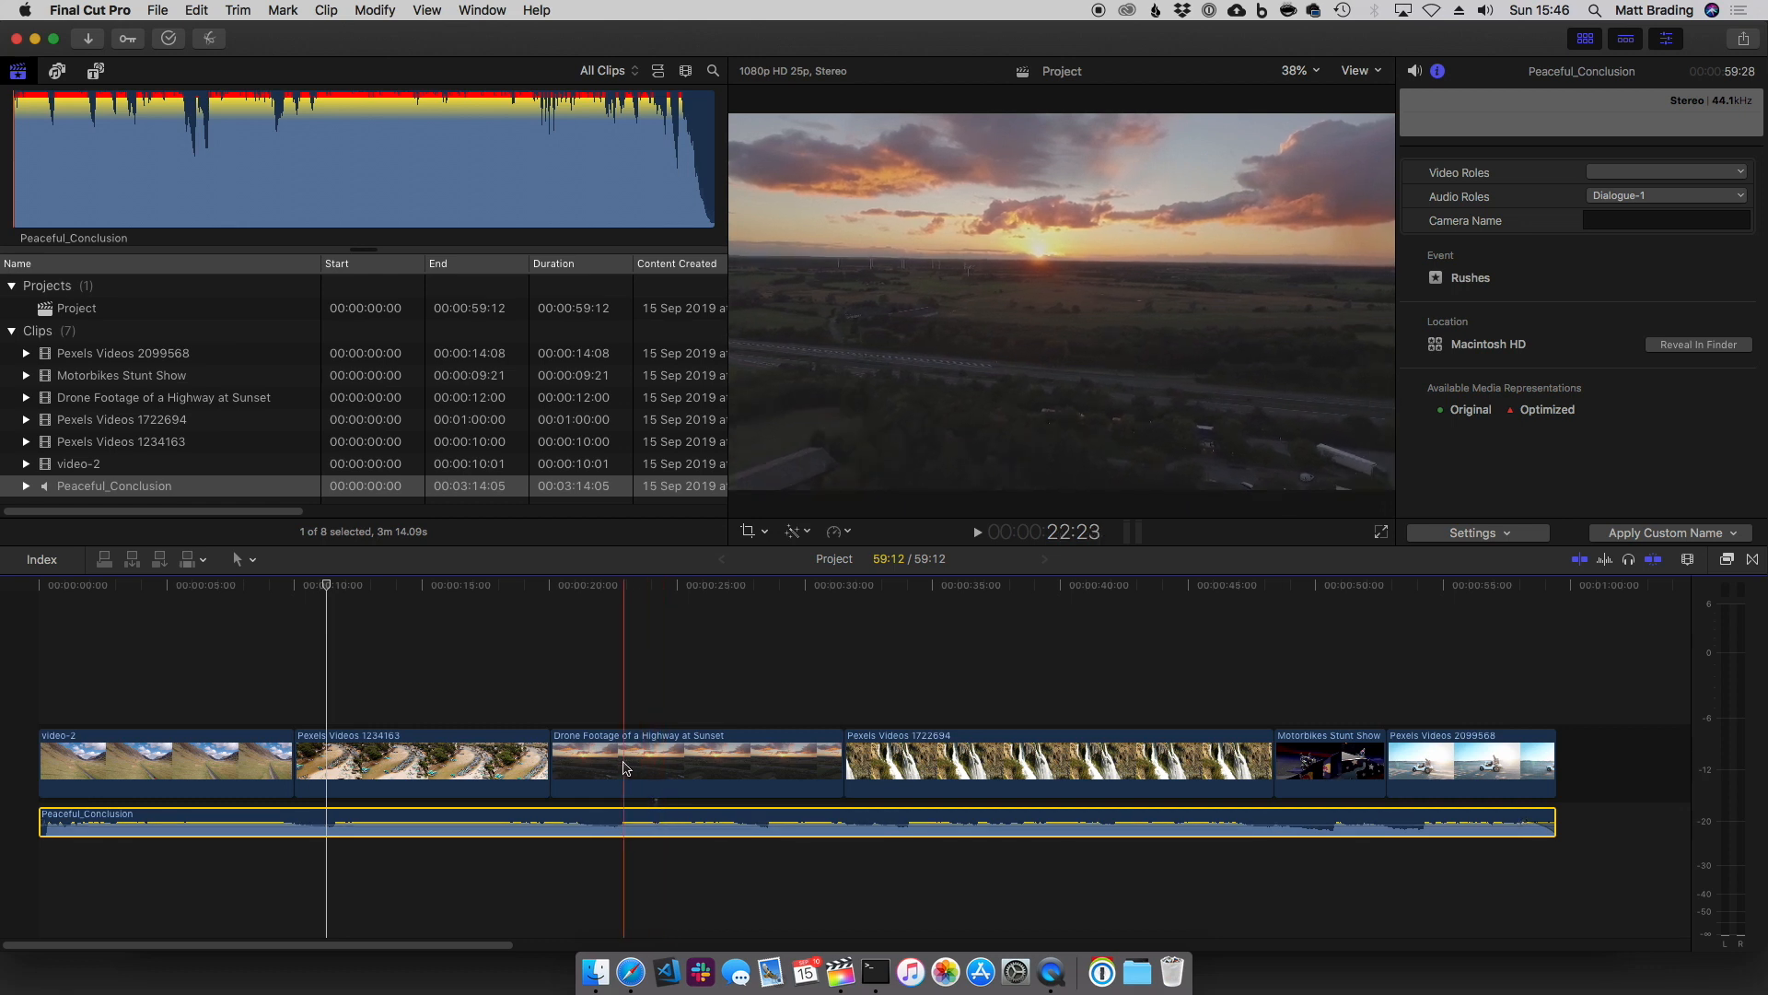
{"action": "left_click_drag", "start_coordinate": [515, 772], "coordinate": [267, 788]}
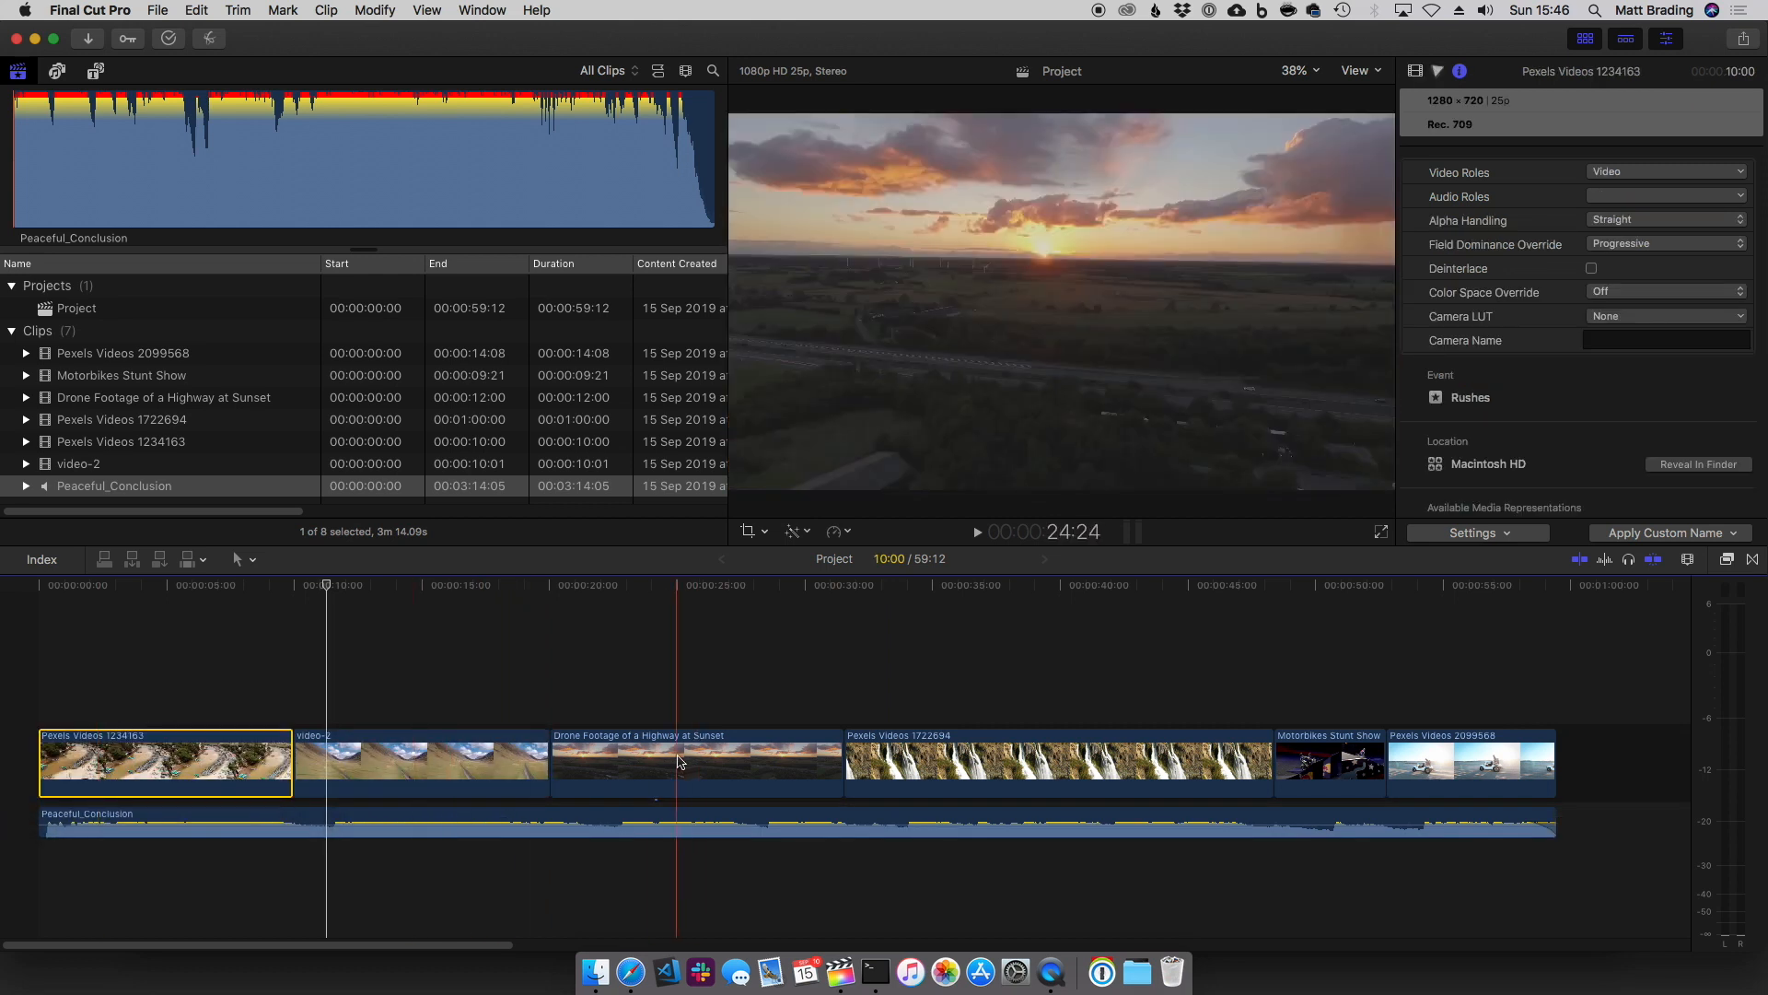
Step: Try moving the Pexels 1722694 clip between Pexels 1234163 and video-2, and undo the move
{"action": "left_click_drag", "start_coordinate": [975, 764], "coordinate": [302, 766]}
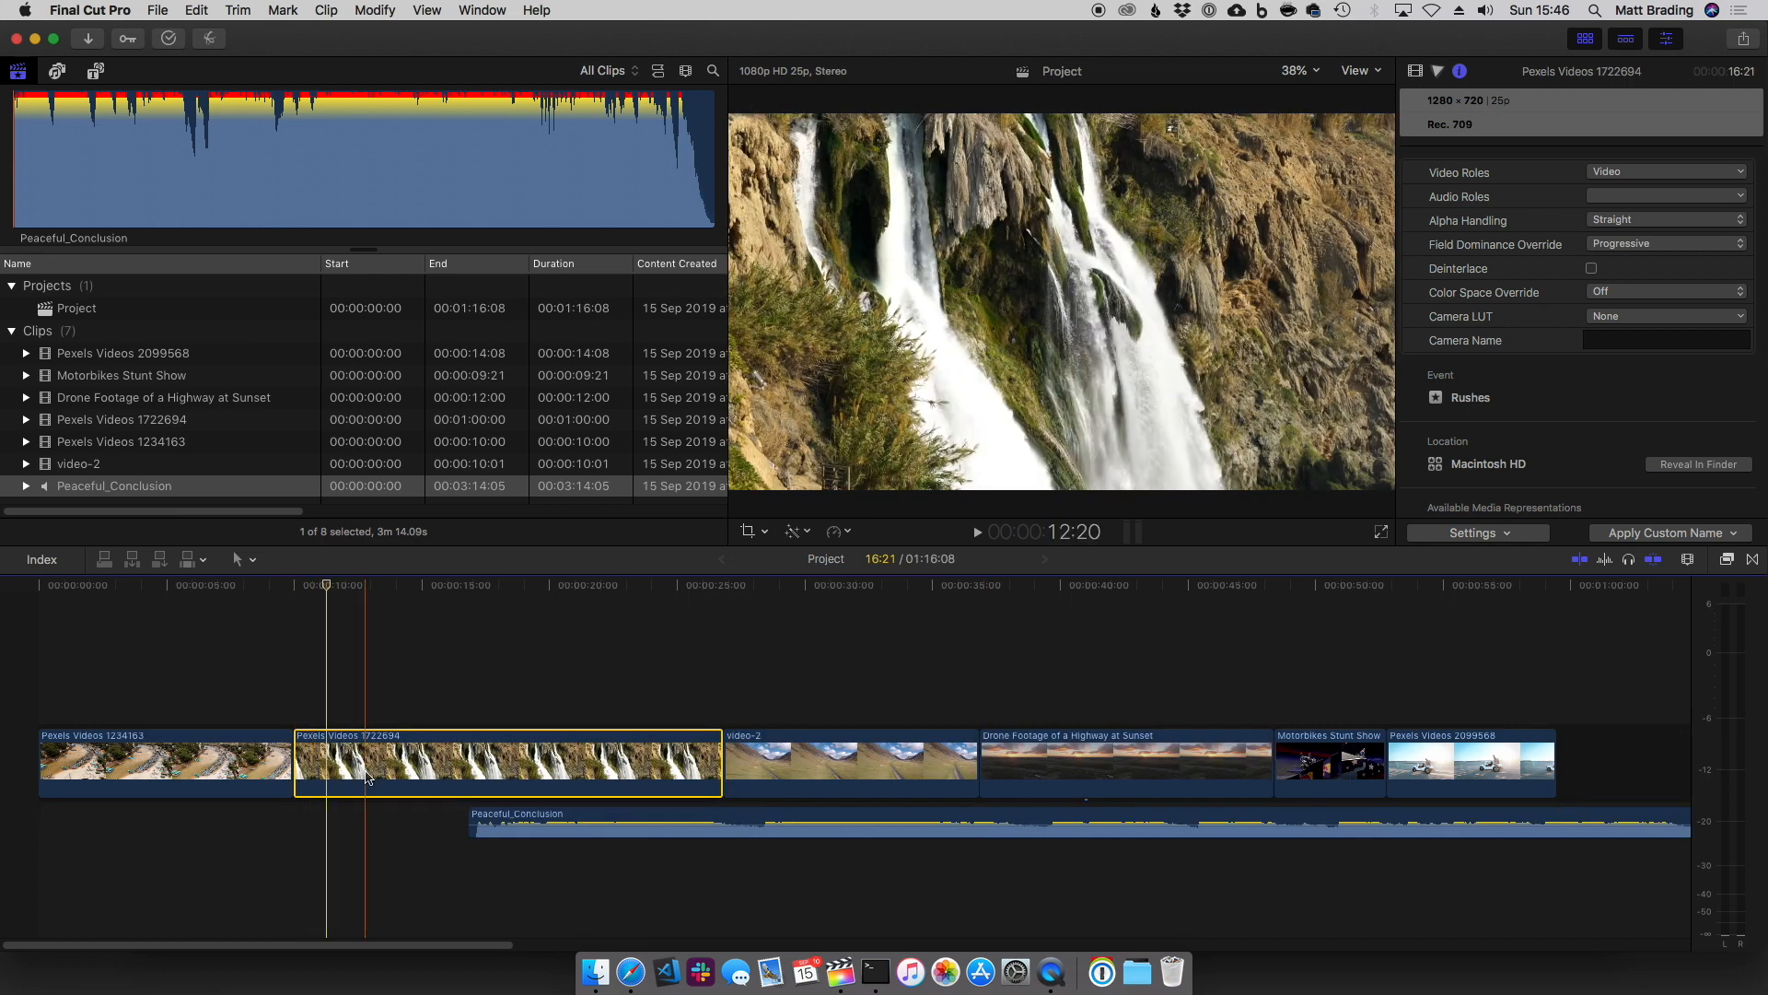
{"action": "key", "text": "super+z"}
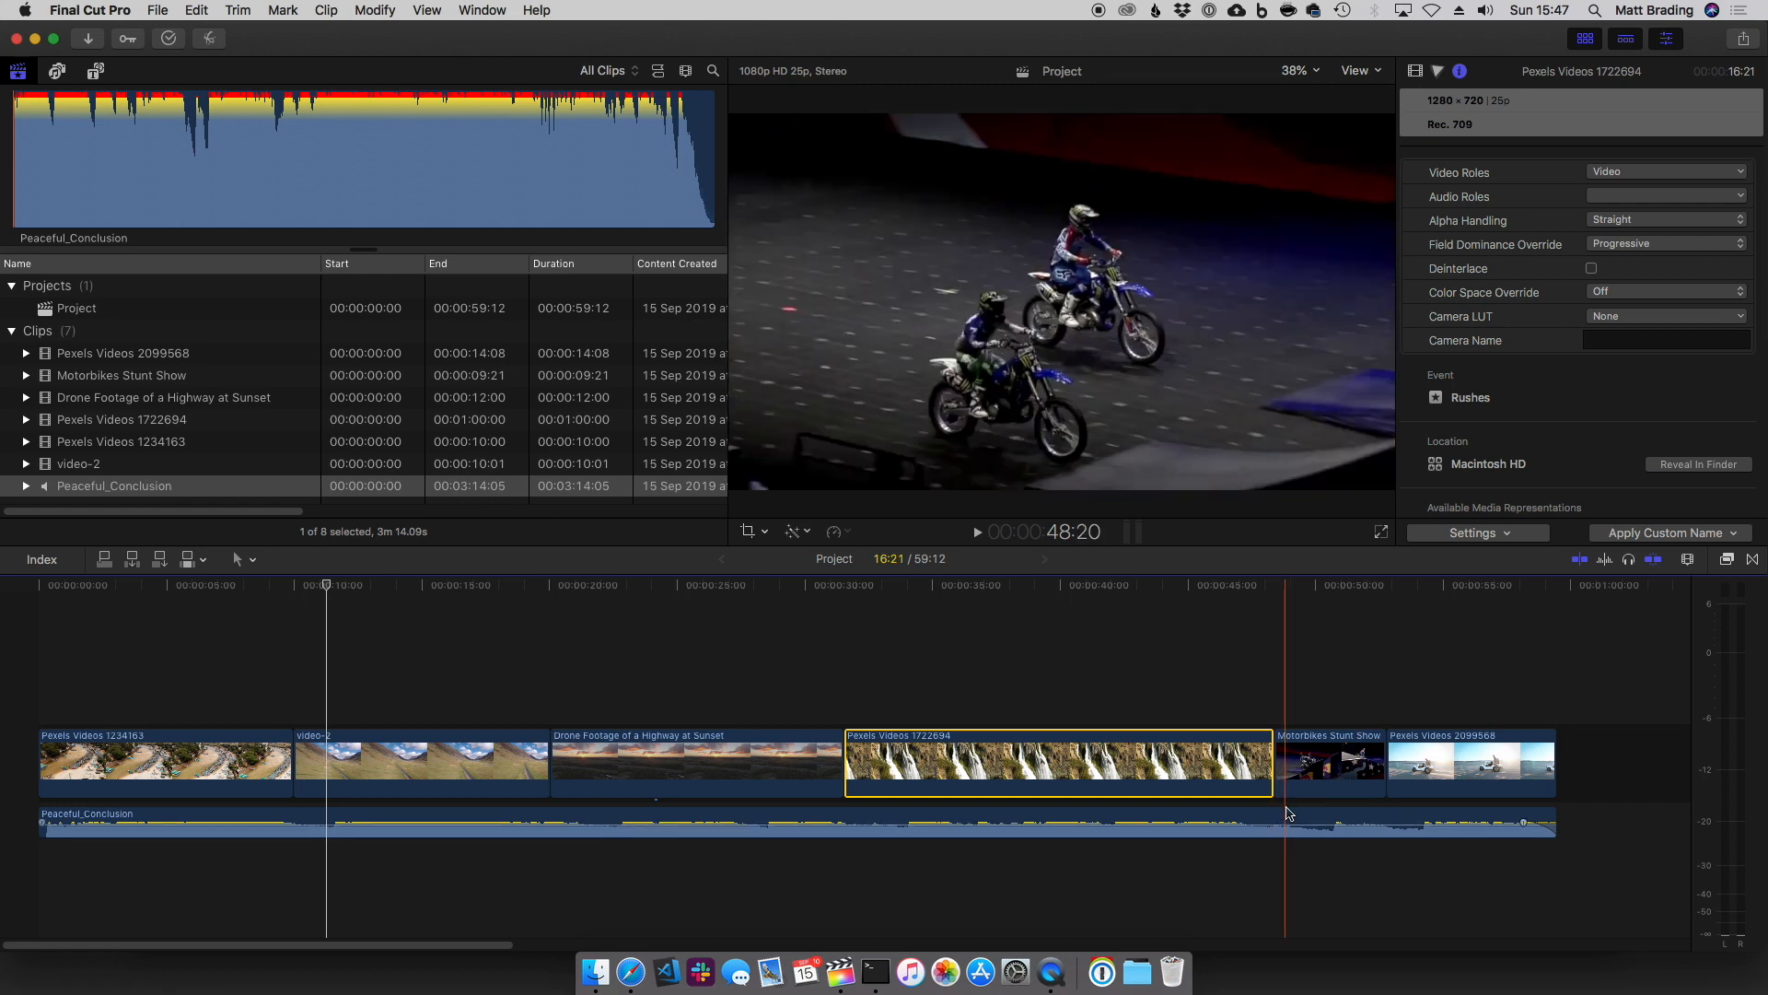
Step: Move the music's connection point to the Pexels 1234163 clip near the start of the timeline
{"action": "left_click", "coordinate": [1287, 814]}
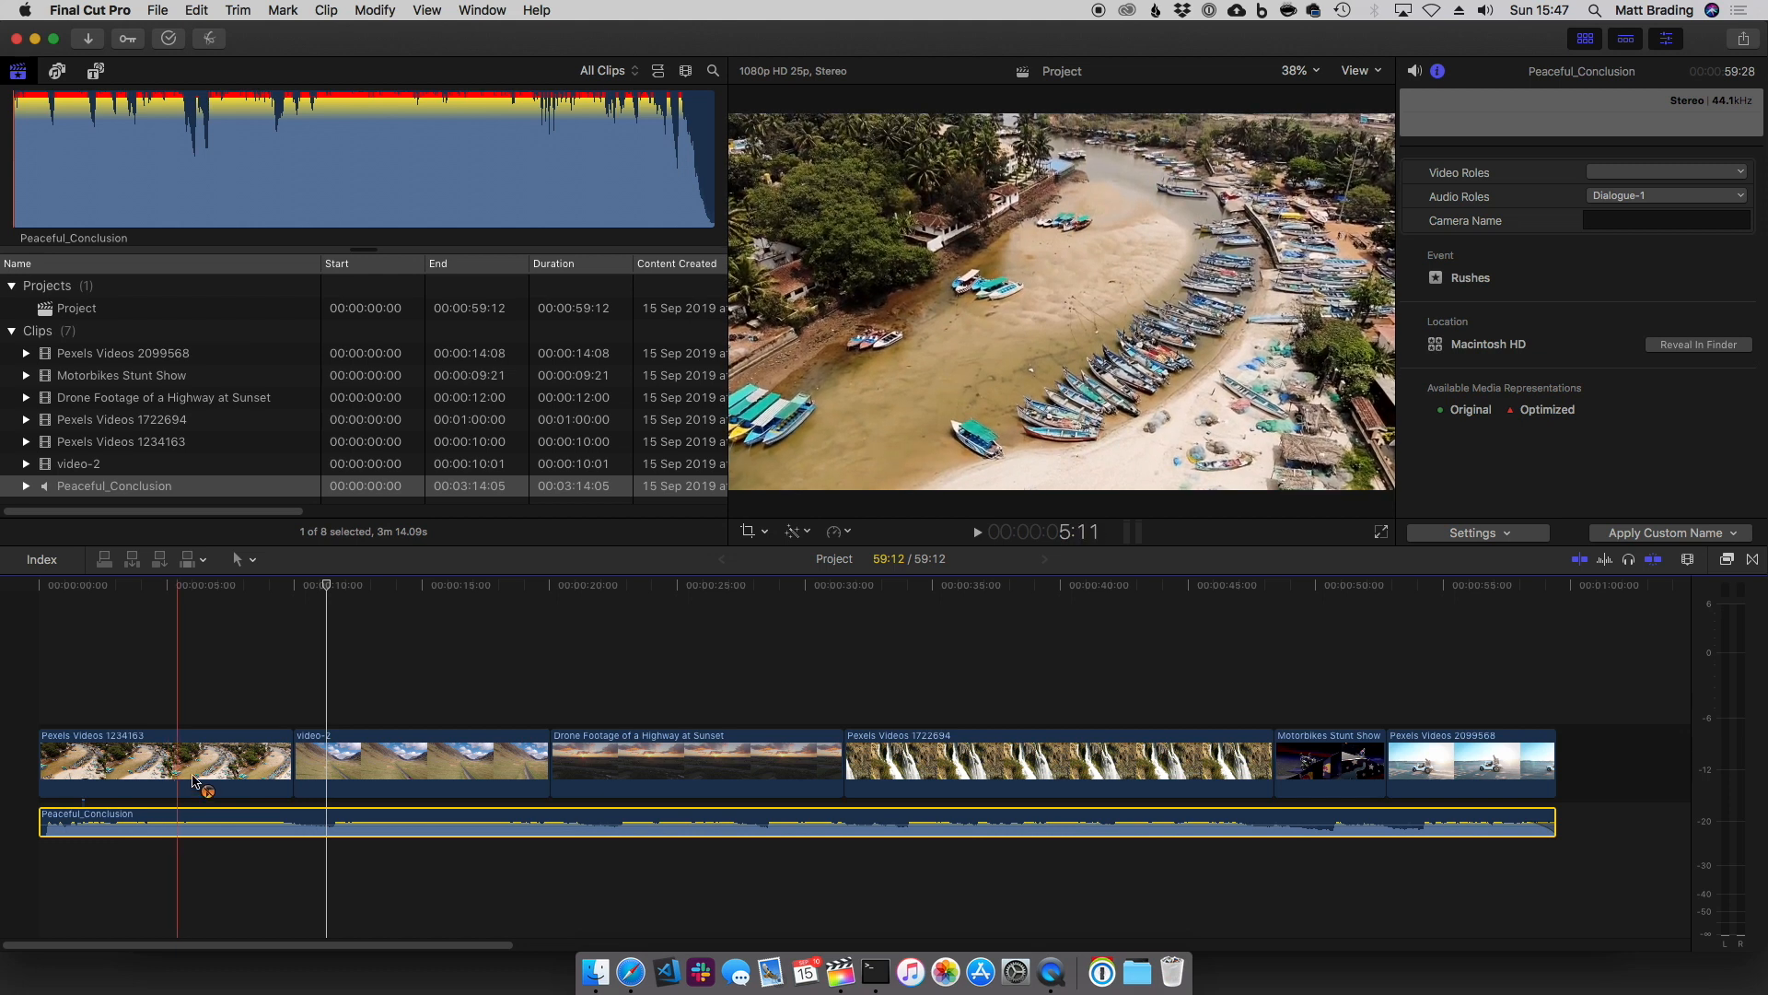
{"action": "left_click", "coordinate": [1633, 222]}
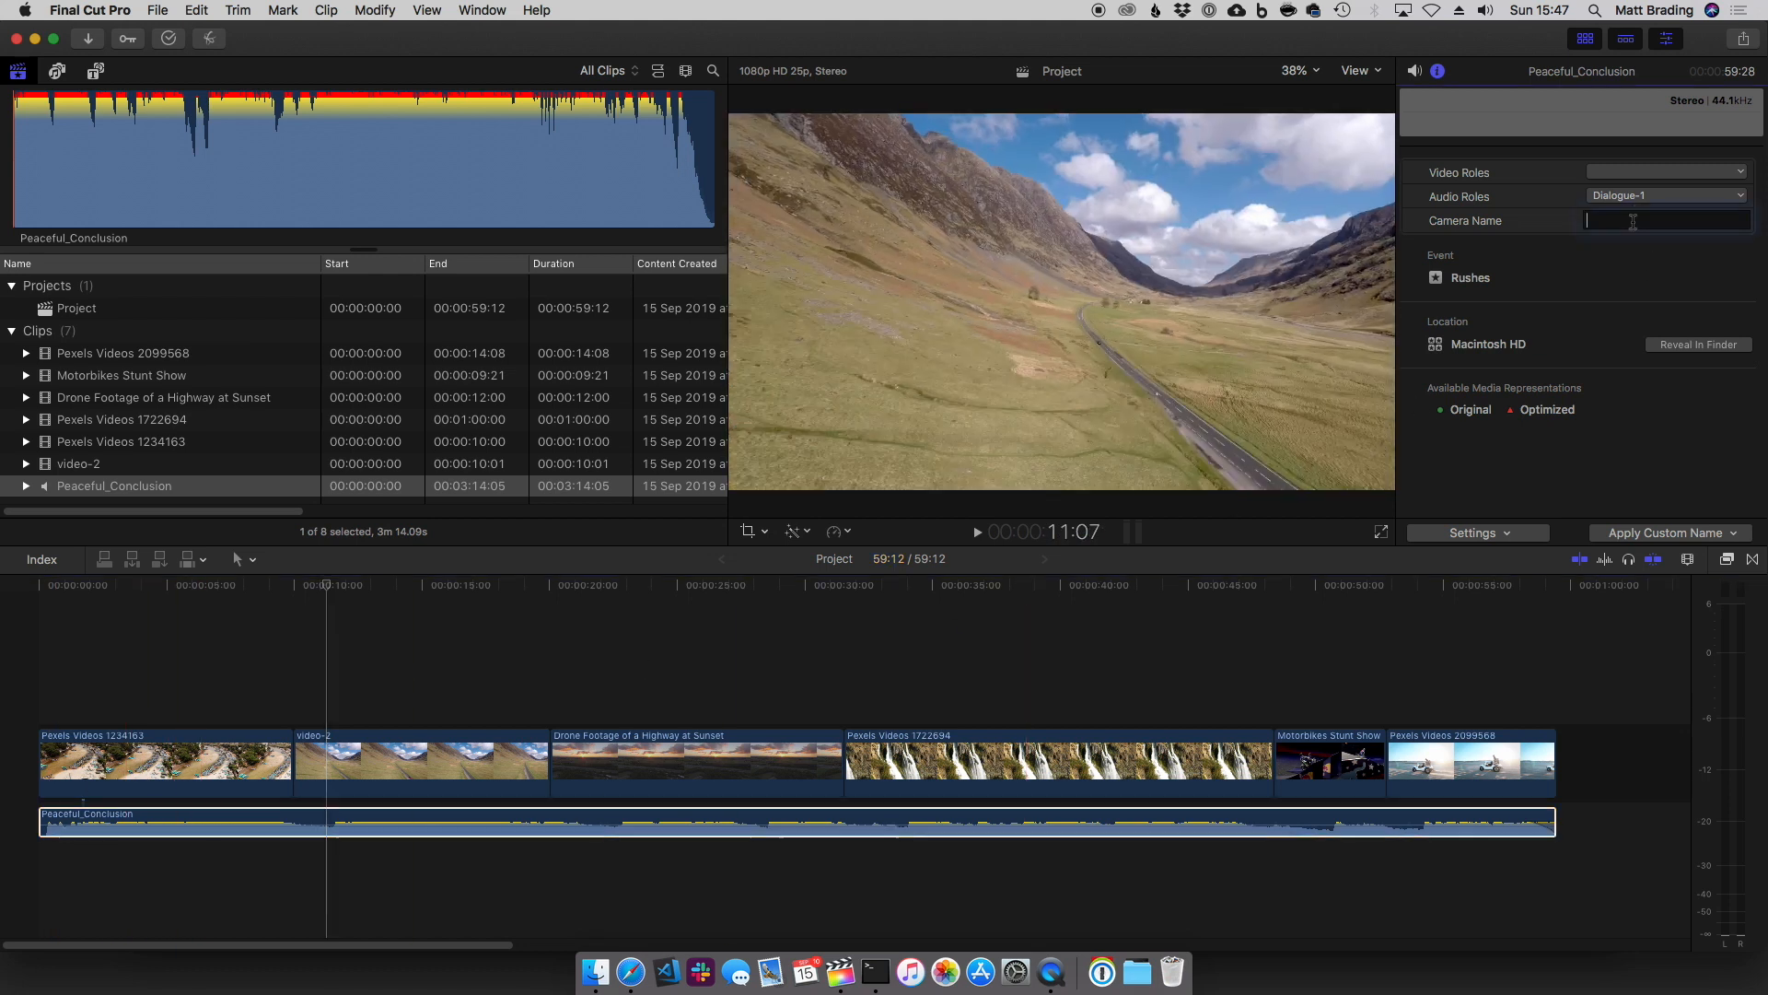
{"action": "type", "text": "``````"}
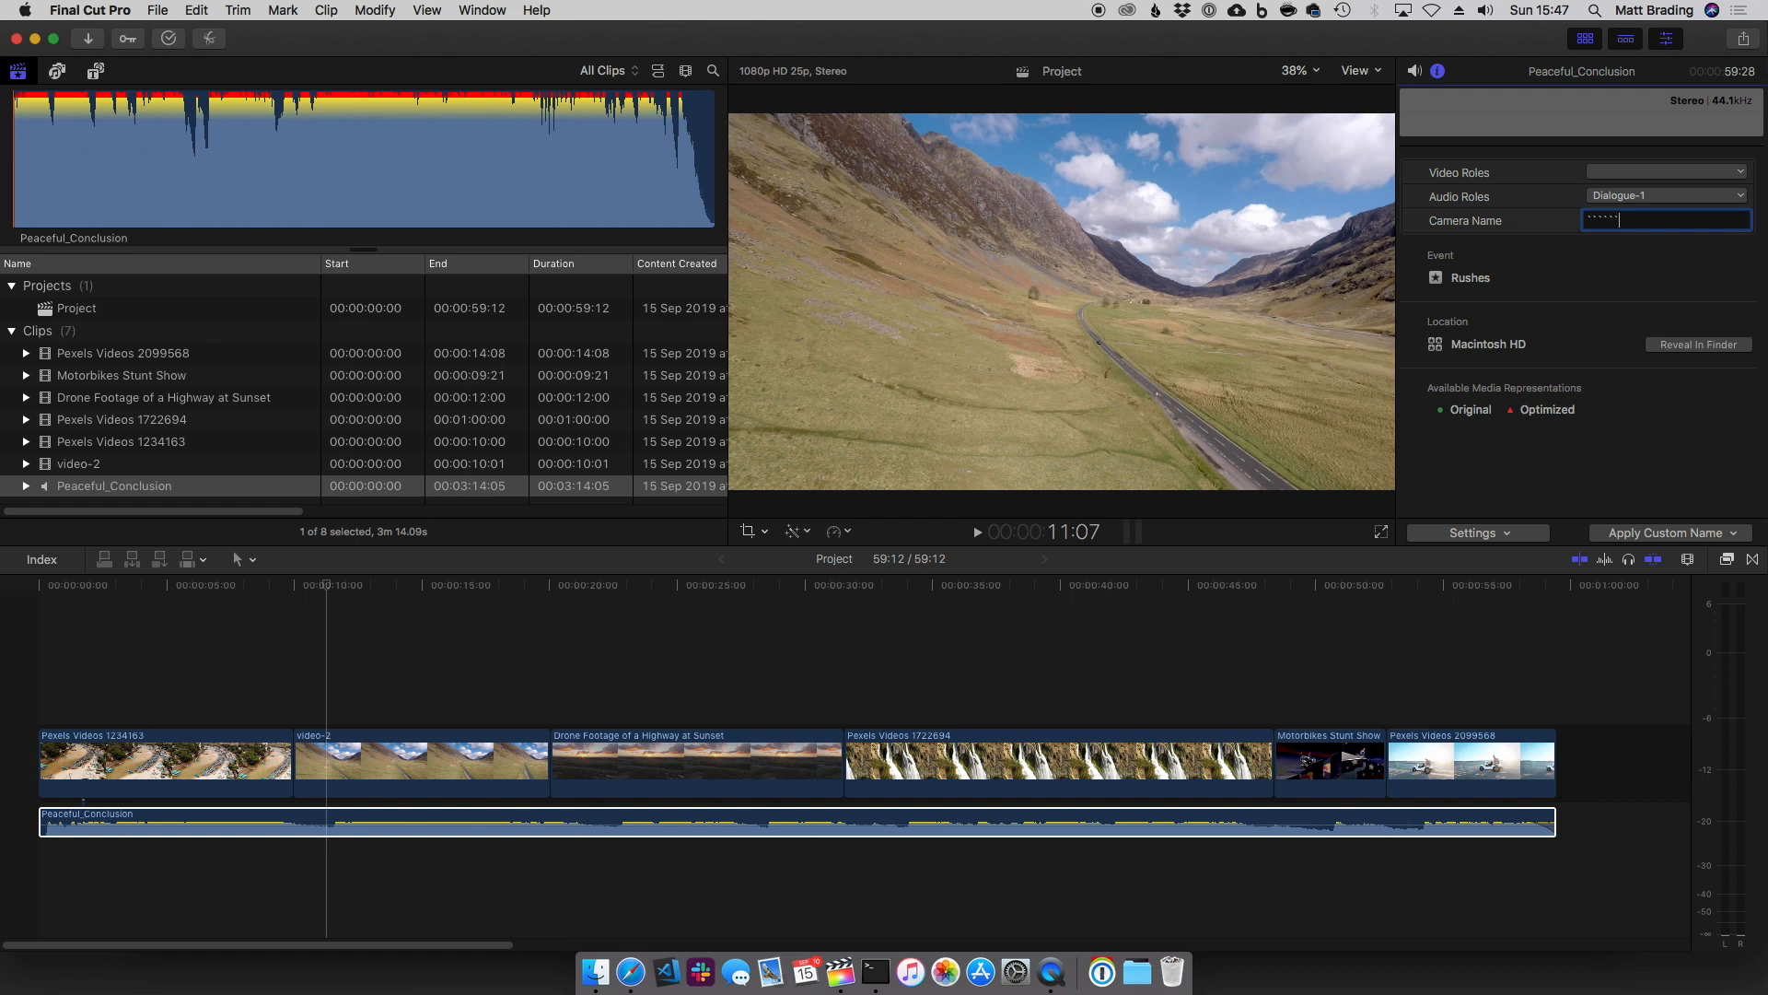
{"action": "key", "text": "BackSpace"}
{"action": "key", "text": "BackSpace"}
{"action": "key", "text": "BackSpace"}
{"action": "key", "text": "BackSpace"}
{"action": "key", "text": "BackSpace"}
{"action": "key", "text": "BackSpace"}
{"action": "key", "text": "BackSpace"}
{"action": "key", "text": "BackSpace"}
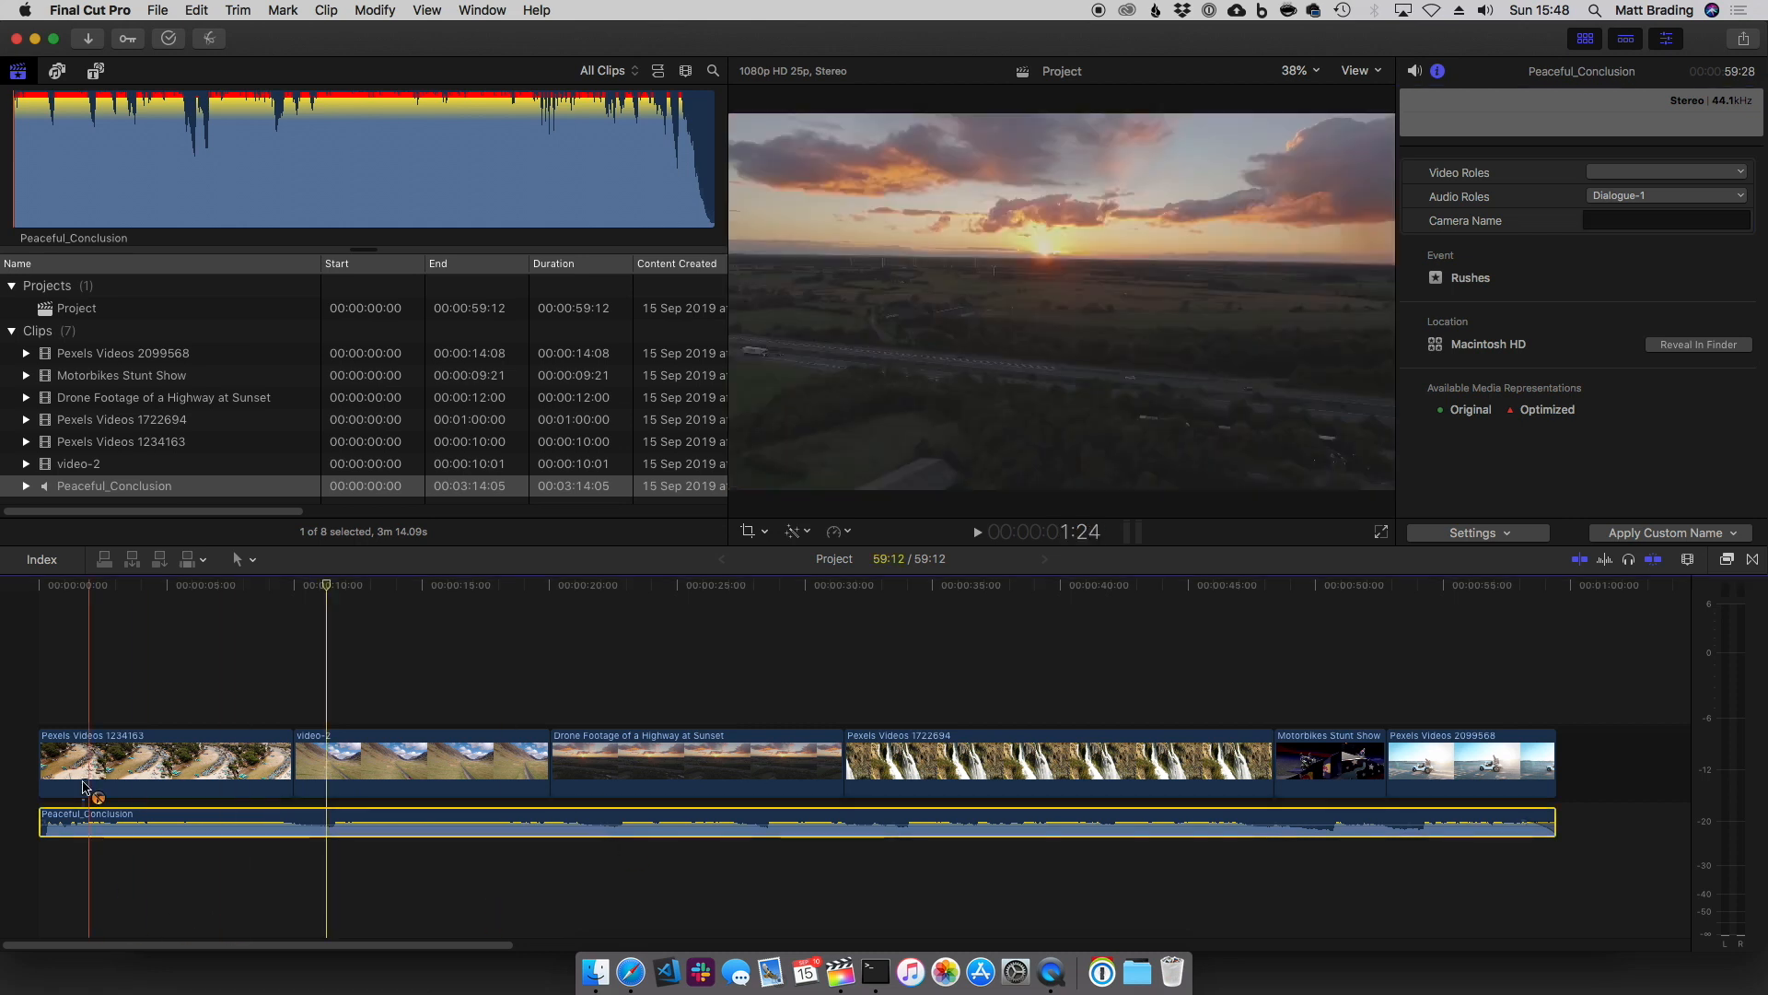
Step: Move Pexels 1234163 behind video-2 without shifting the attached music, and restore the order by moving video-2 behind it
{"action": "left_click", "coordinate": [162, 749]}
{"action": "left_click", "coordinate": [178, 659]}
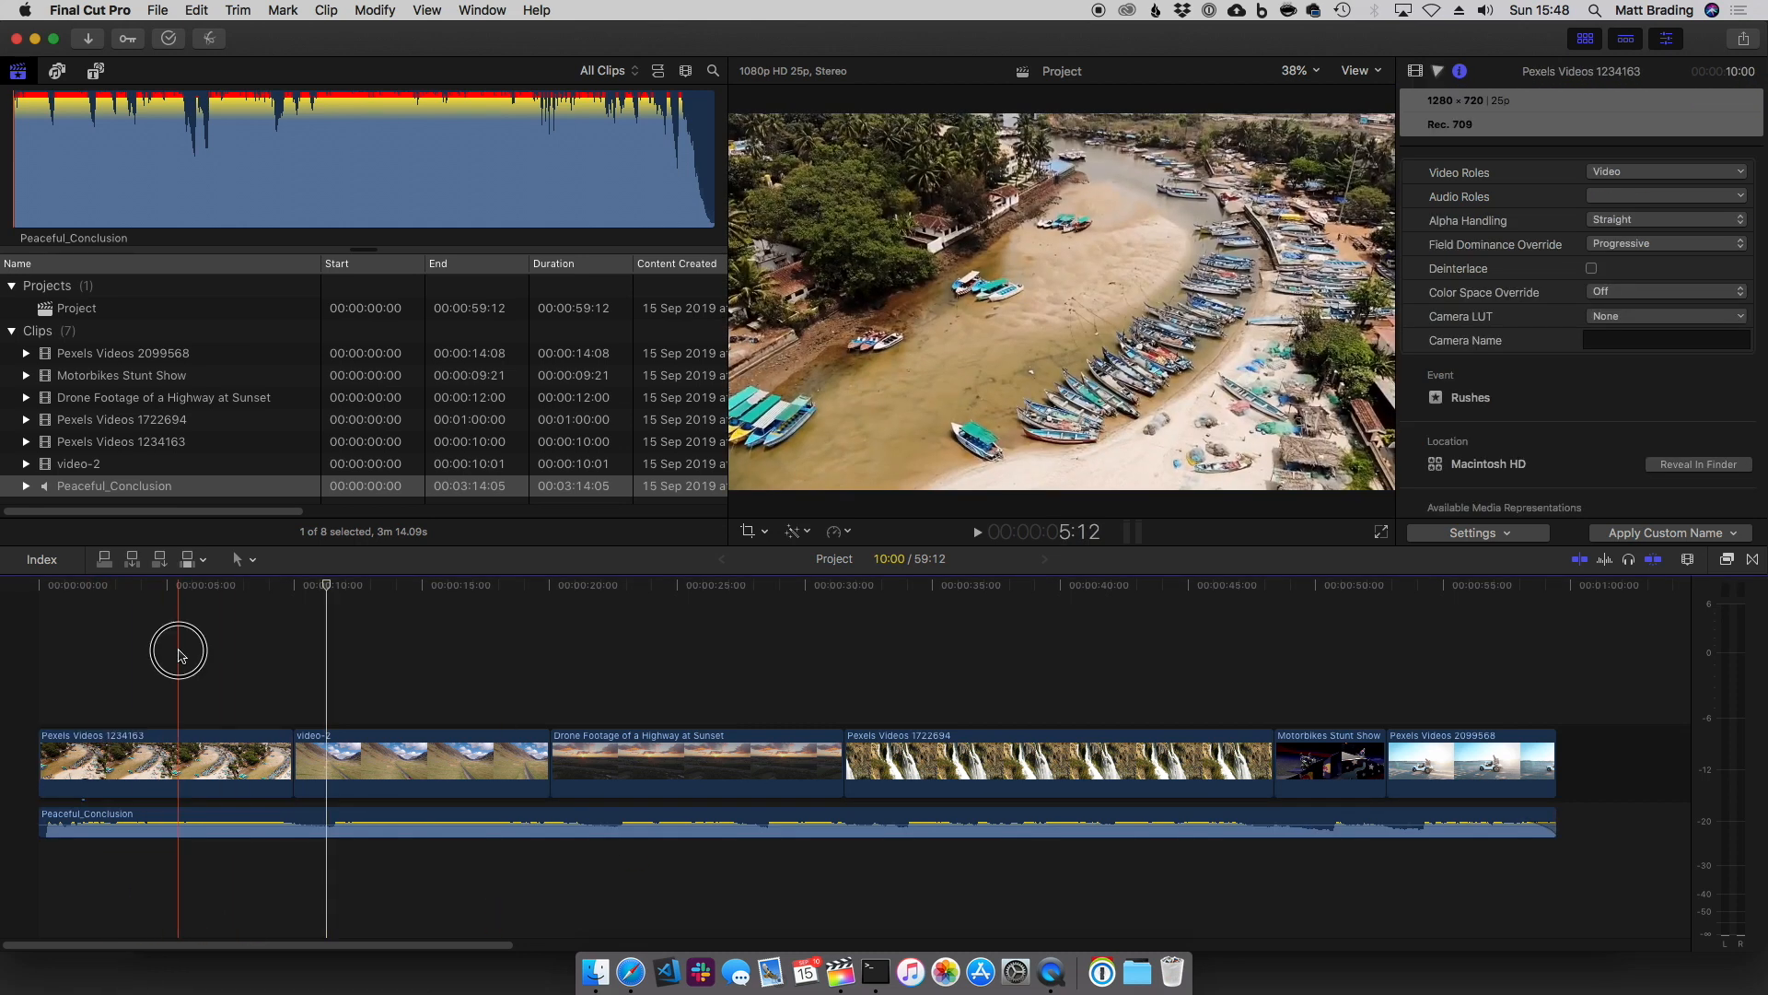
{"action": "left_click", "coordinate": [170, 755]}
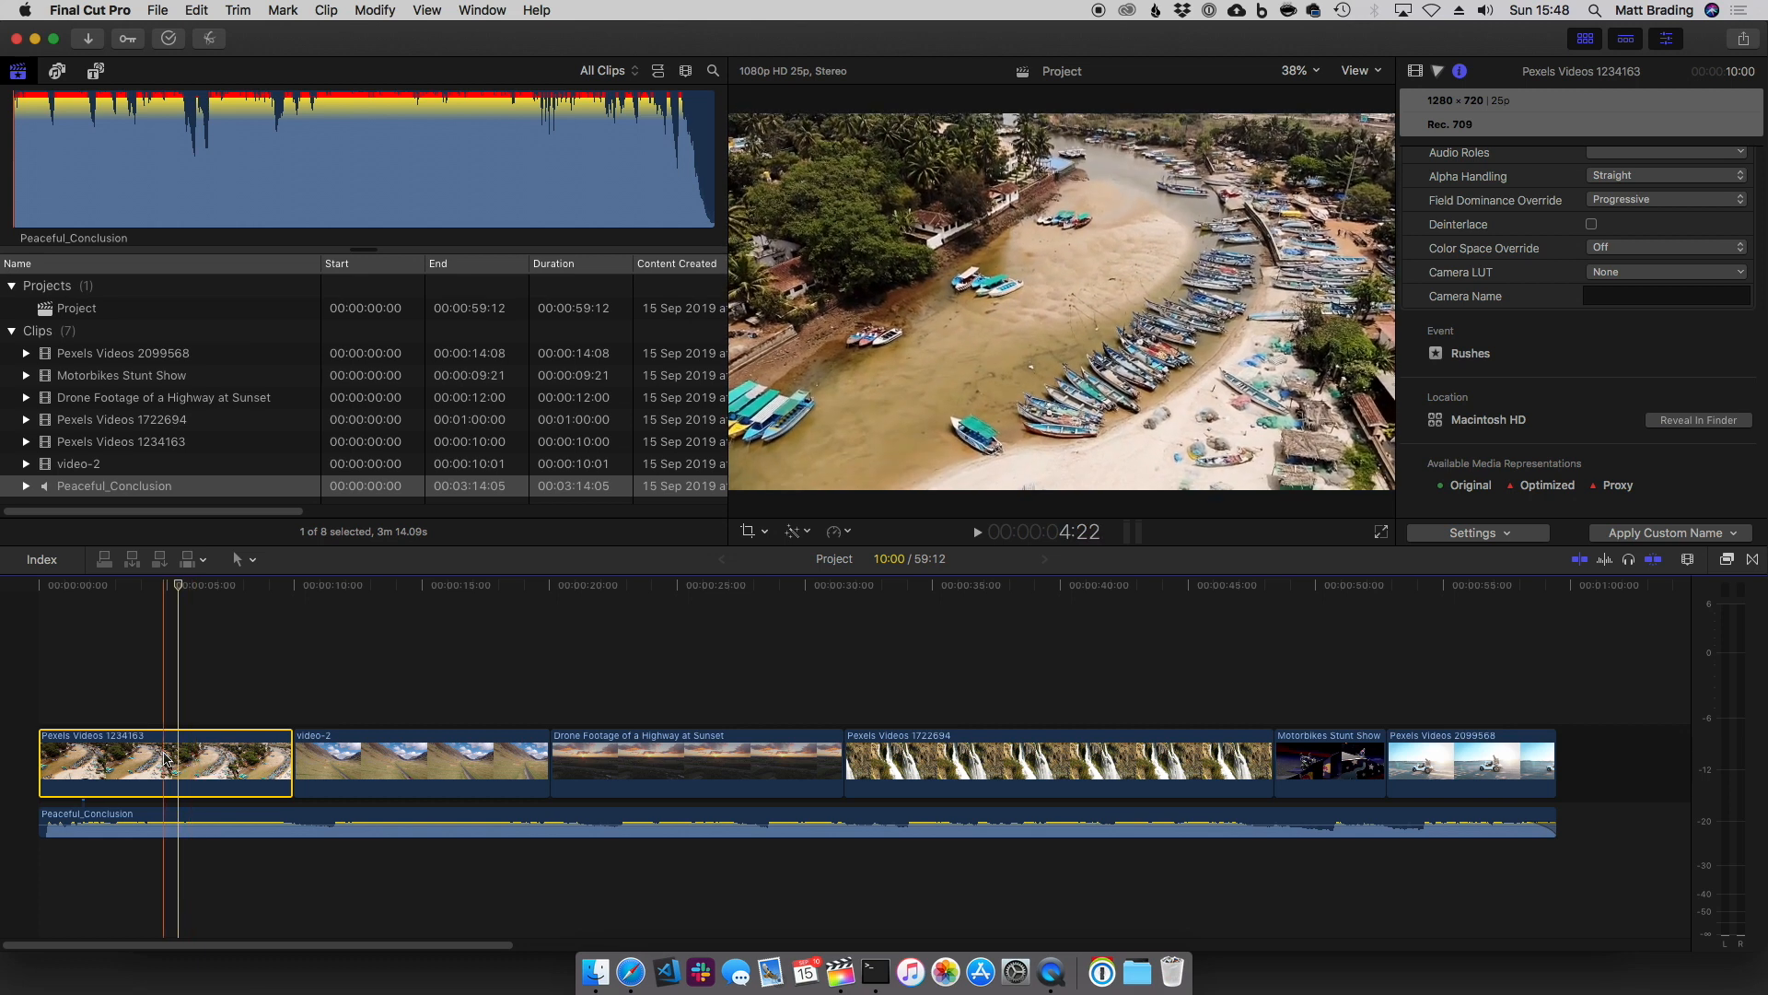
{"action": "left_click_drag", "start_coordinate": [177, 760], "coordinate": [467, 761]}
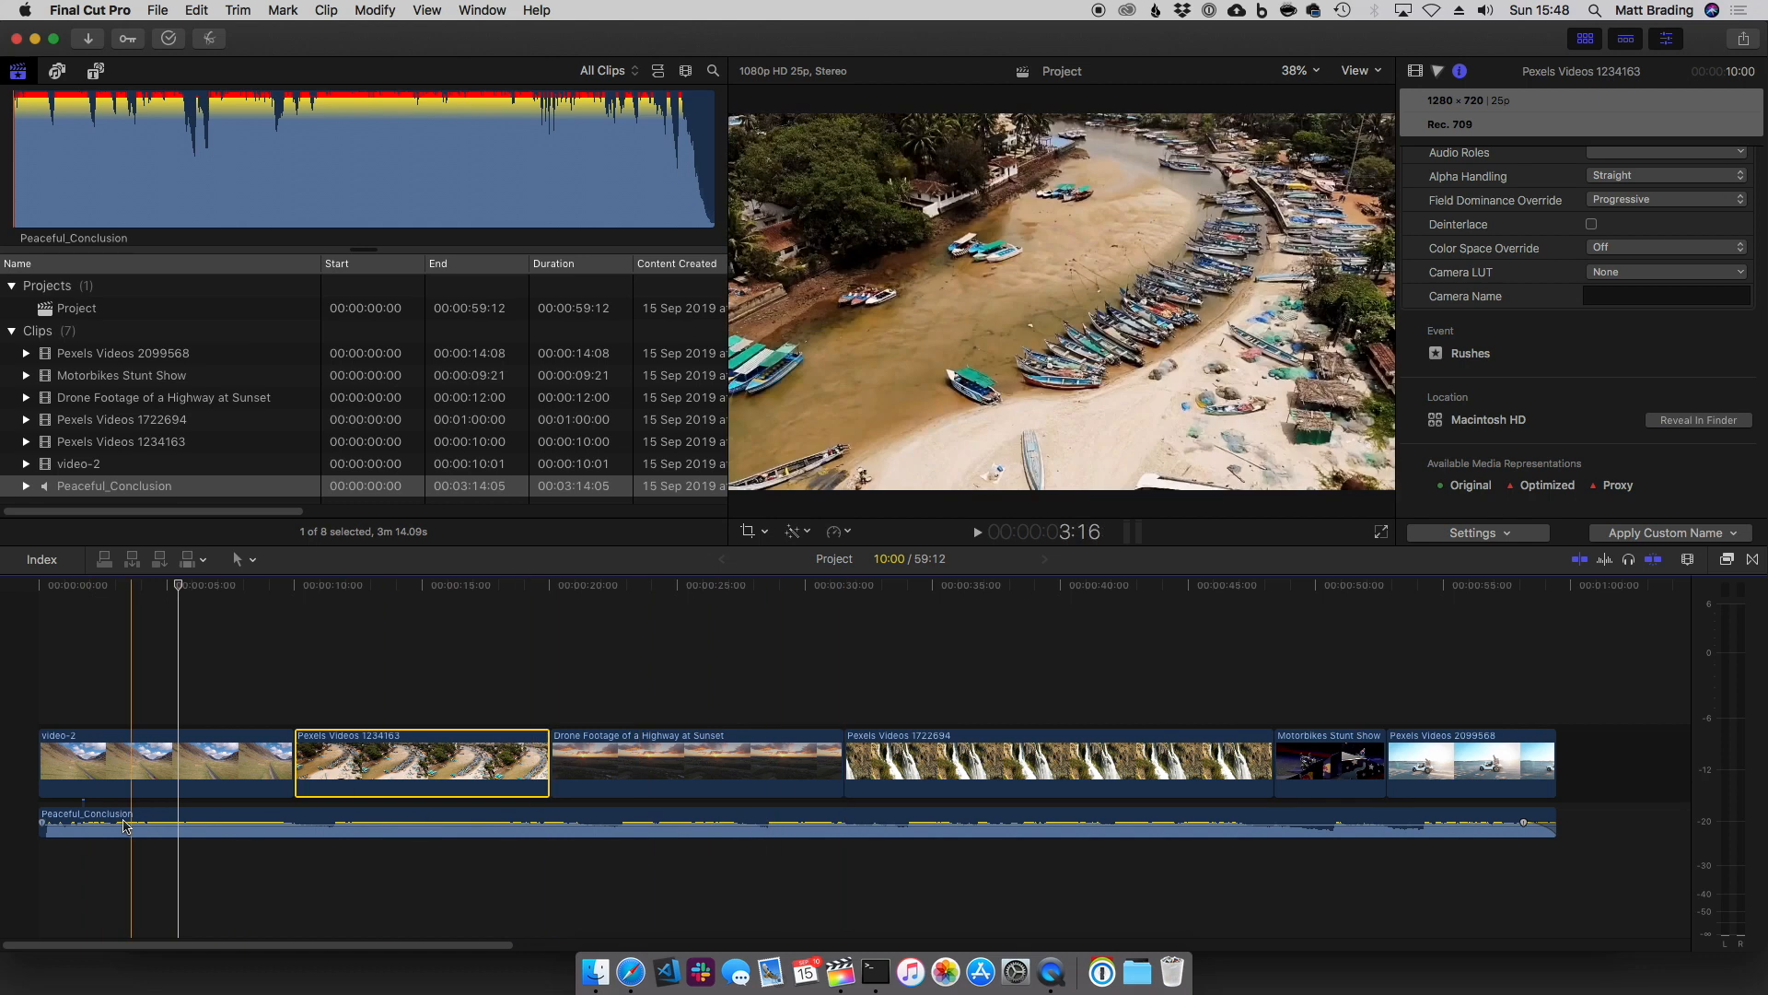
{"action": "left_click_drag", "start_coordinate": [113, 767], "coordinate": [406, 760]}
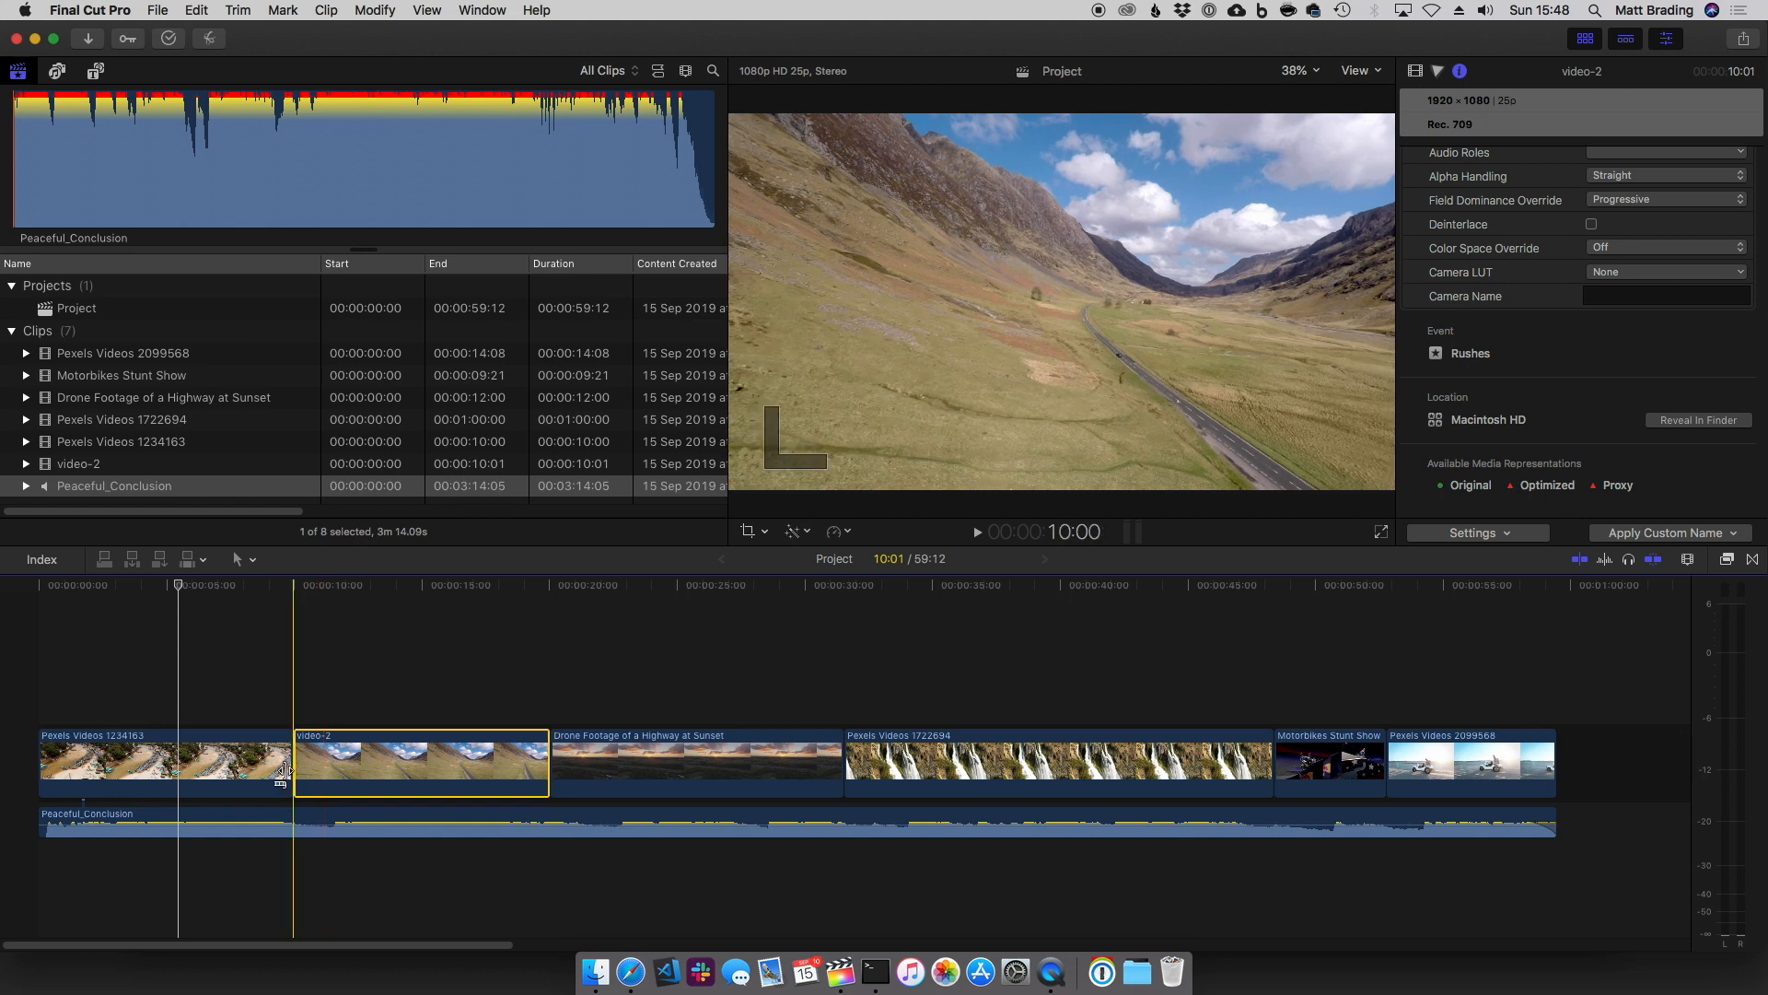
Step: Move Pexels 1234163 behind video-2 once more while holding the music at the timeline start
{"action": "left_click", "coordinate": [161, 754]}
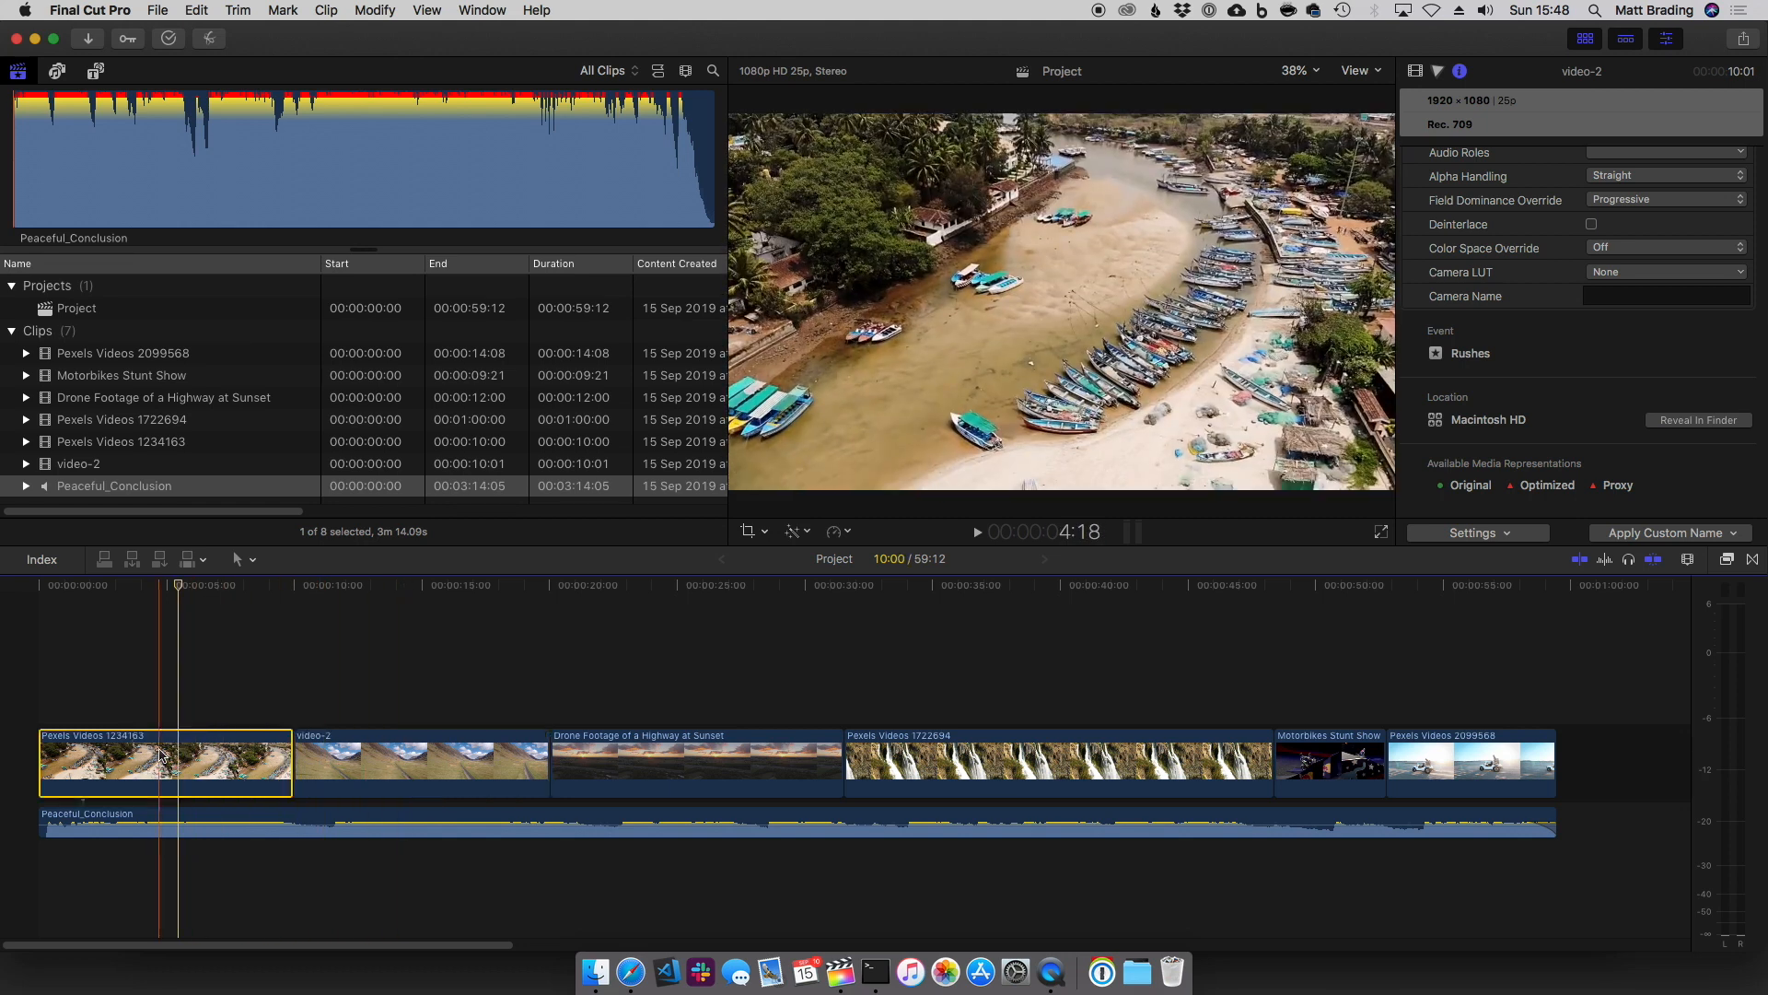
{"action": "left_click_drag", "start_coordinate": [161, 754], "coordinate": [470, 756]}
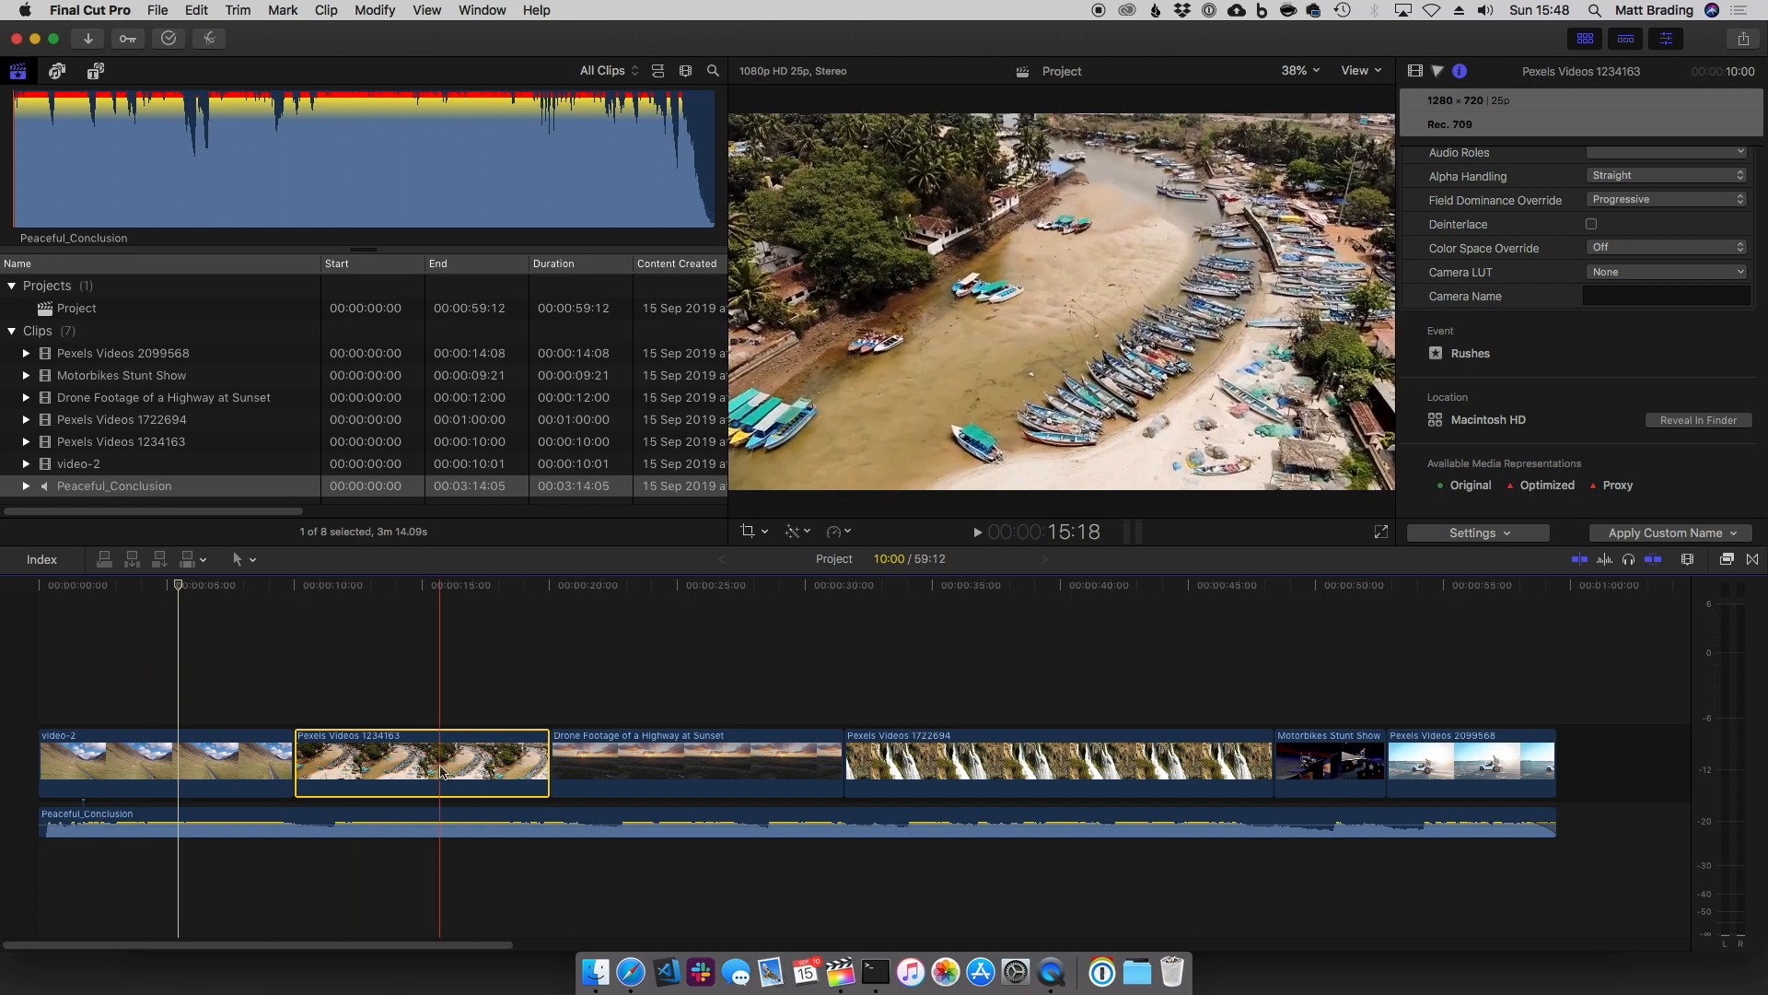
Step: Try moving Pexels 1234163 back to the timeline start with its attached music following, and undo that move
{"action": "left_click", "coordinate": [411, 767]}
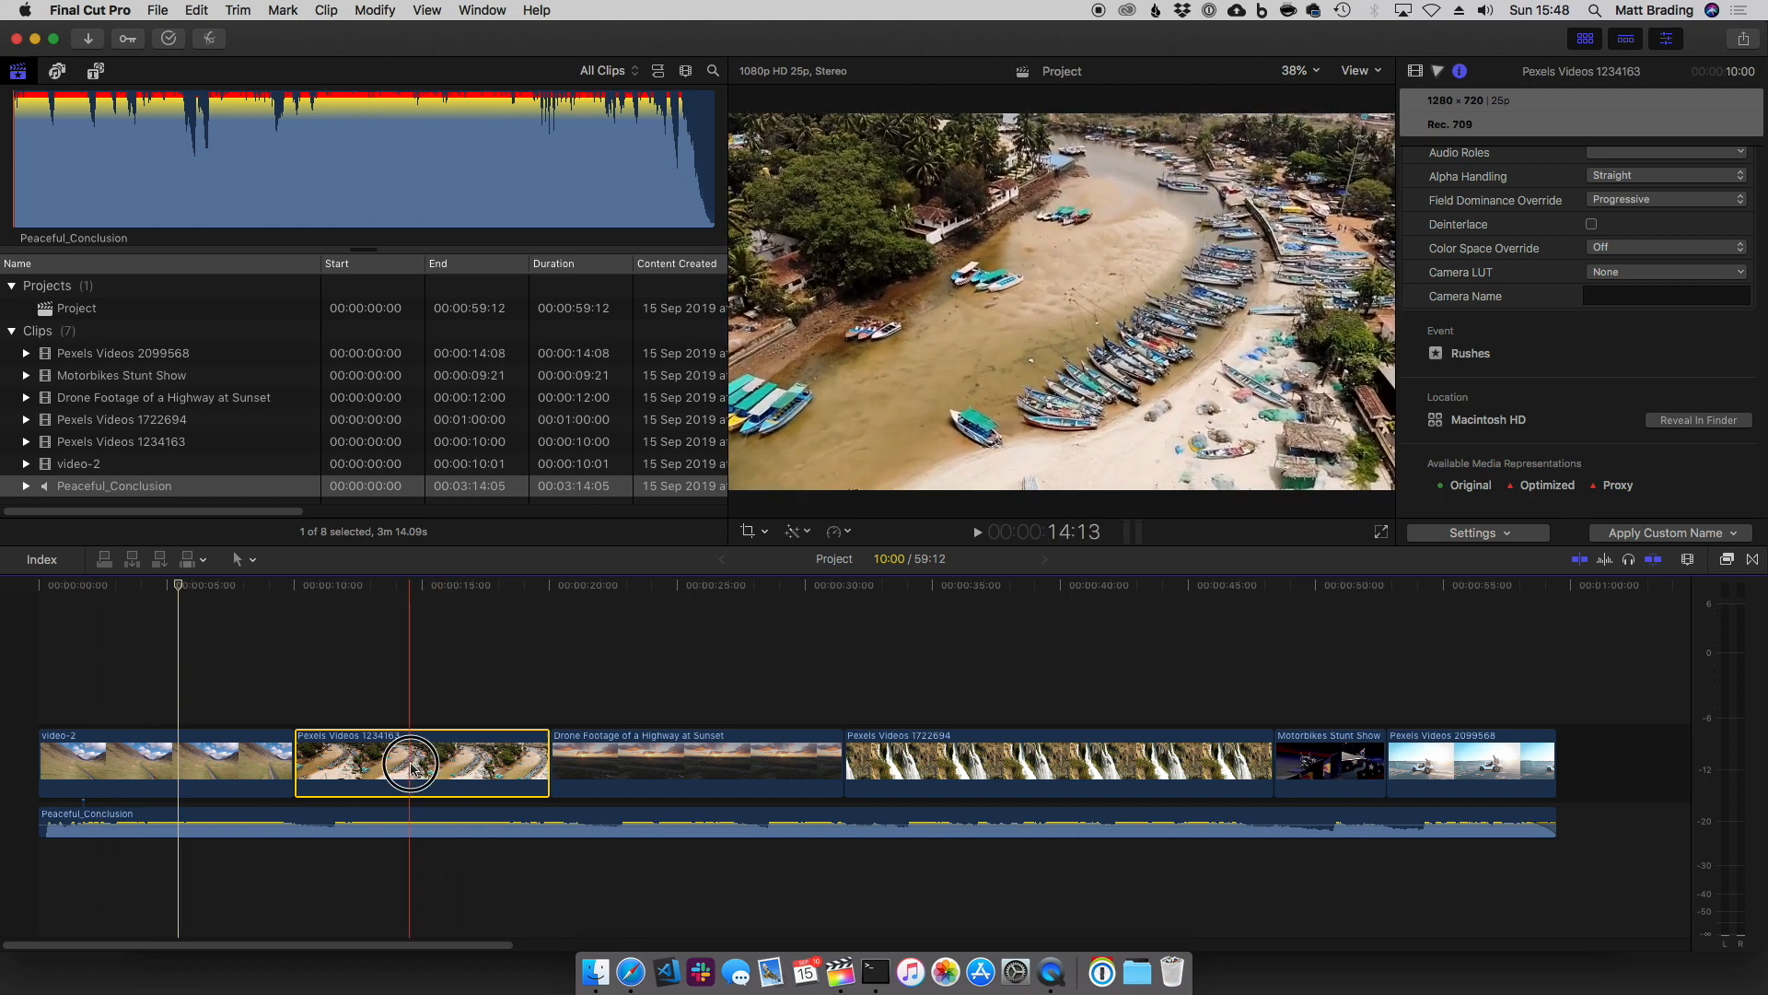
{"action": "left_click_drag", "start_coordinate": [411, 767], "coordinate": [133, 763]}
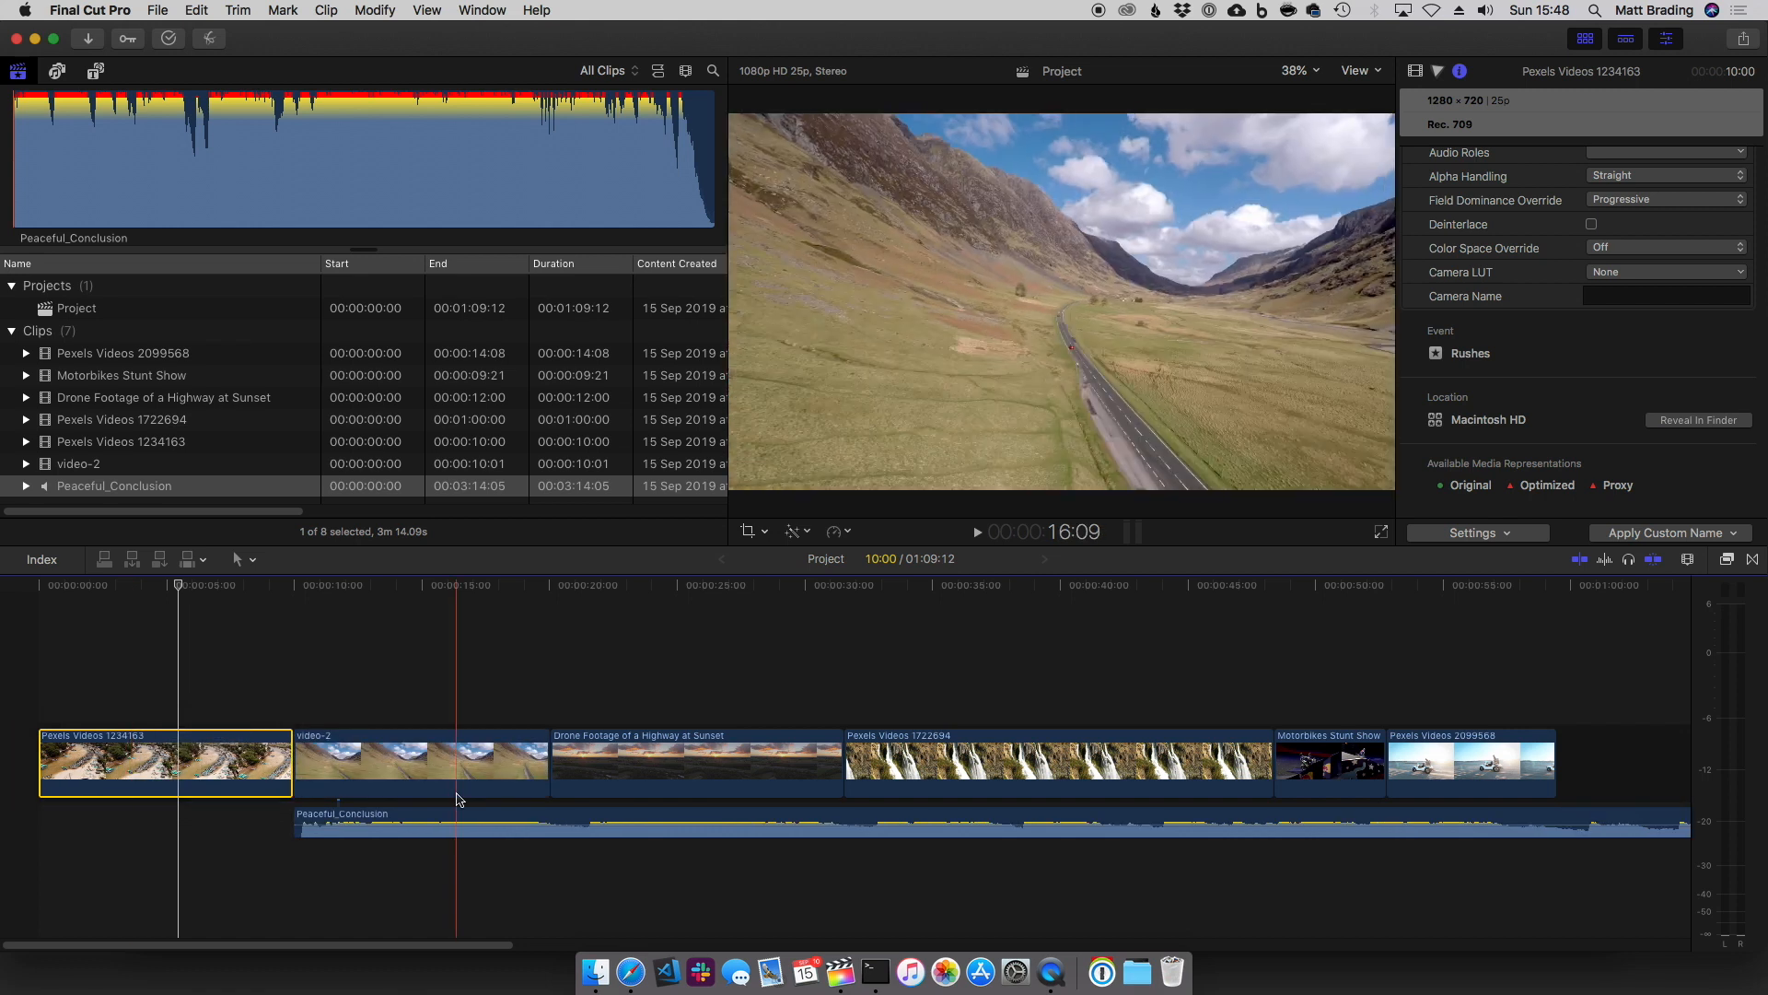
{"action": "key", "text": "super+z"}
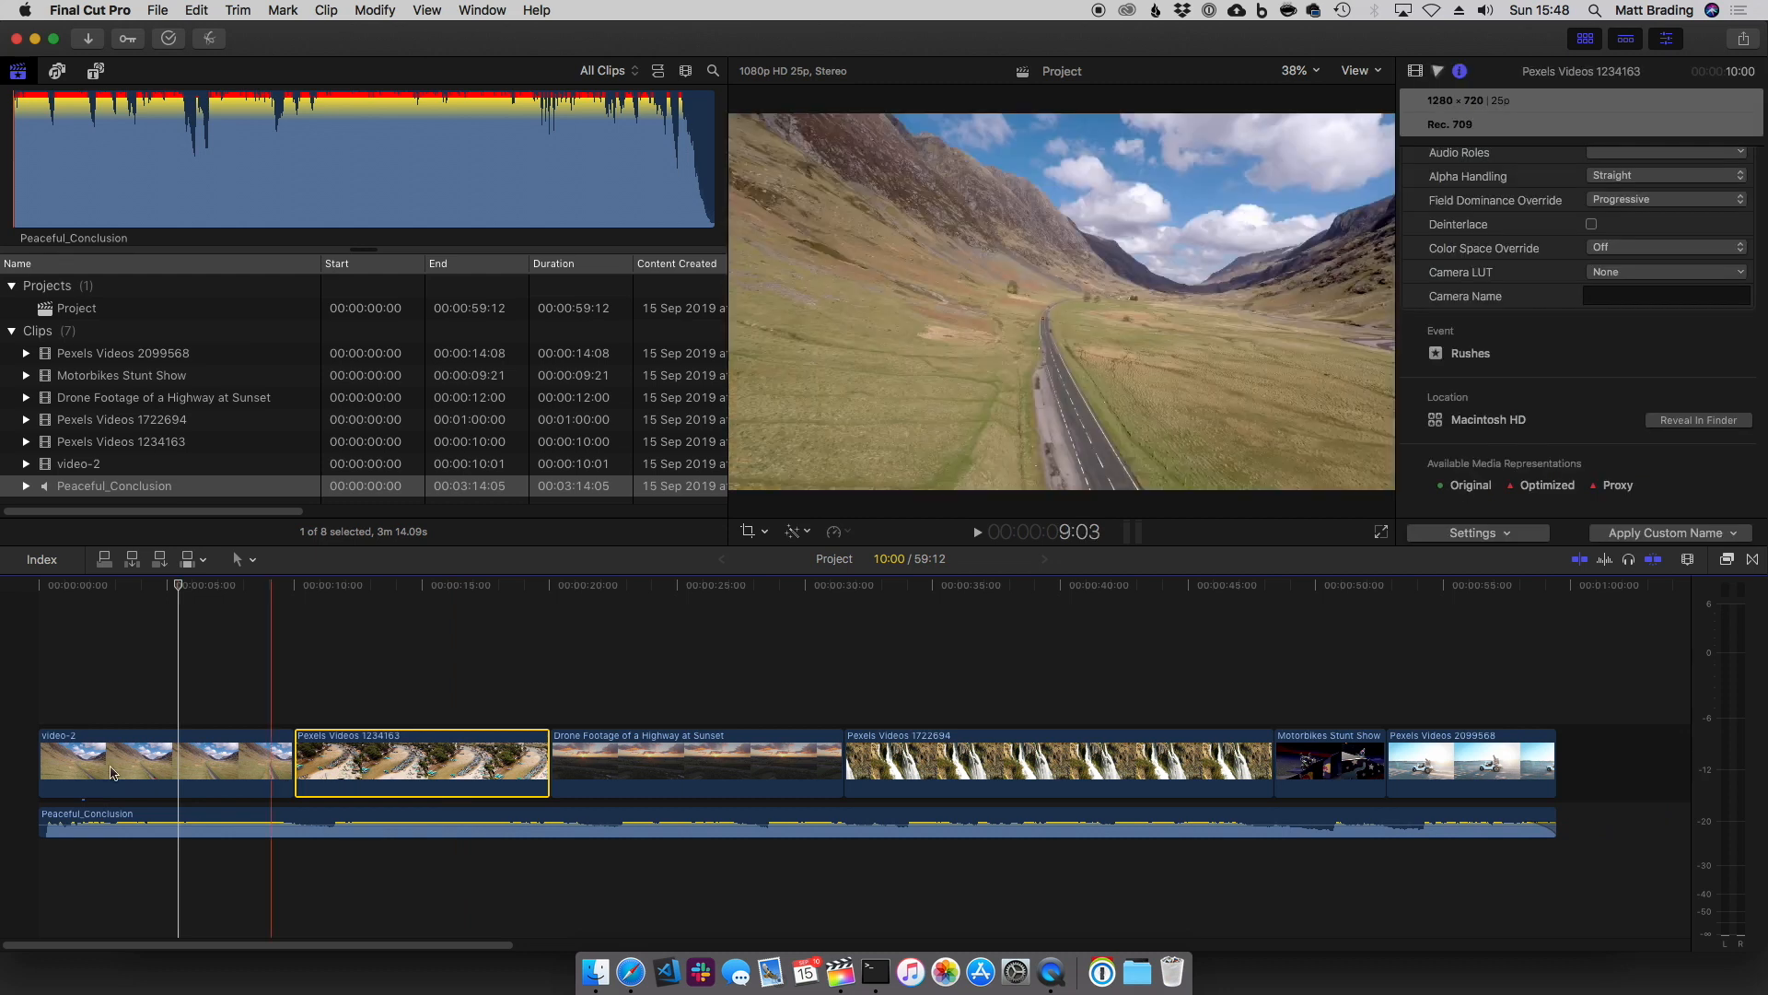
Step: Move video-2 behind Pexels 1234163, and place the Drone Footage of a Highway at Sunset clip between them
{"action": "left_click_drag", "start_coordinate": [95, 779], "coordinate": [478, 768]}
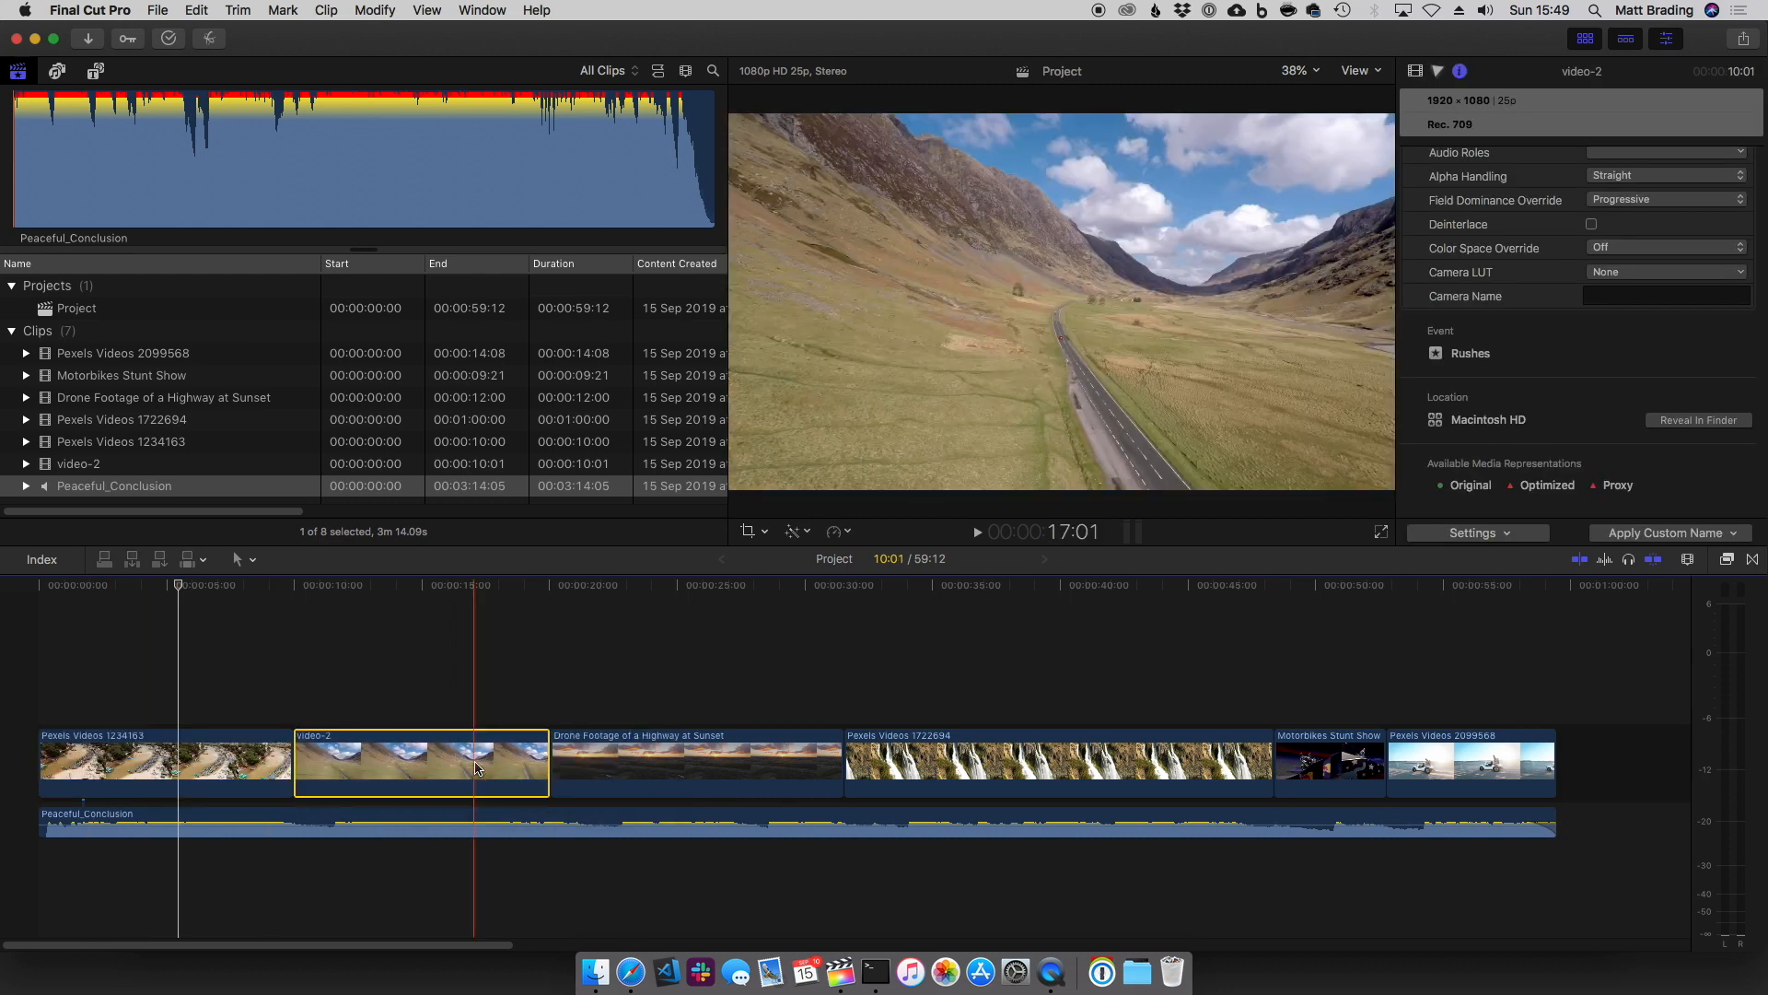
{"action": "left_click_drag", "start_coordinate": [659, 769], "coordinate": [315, 769]}
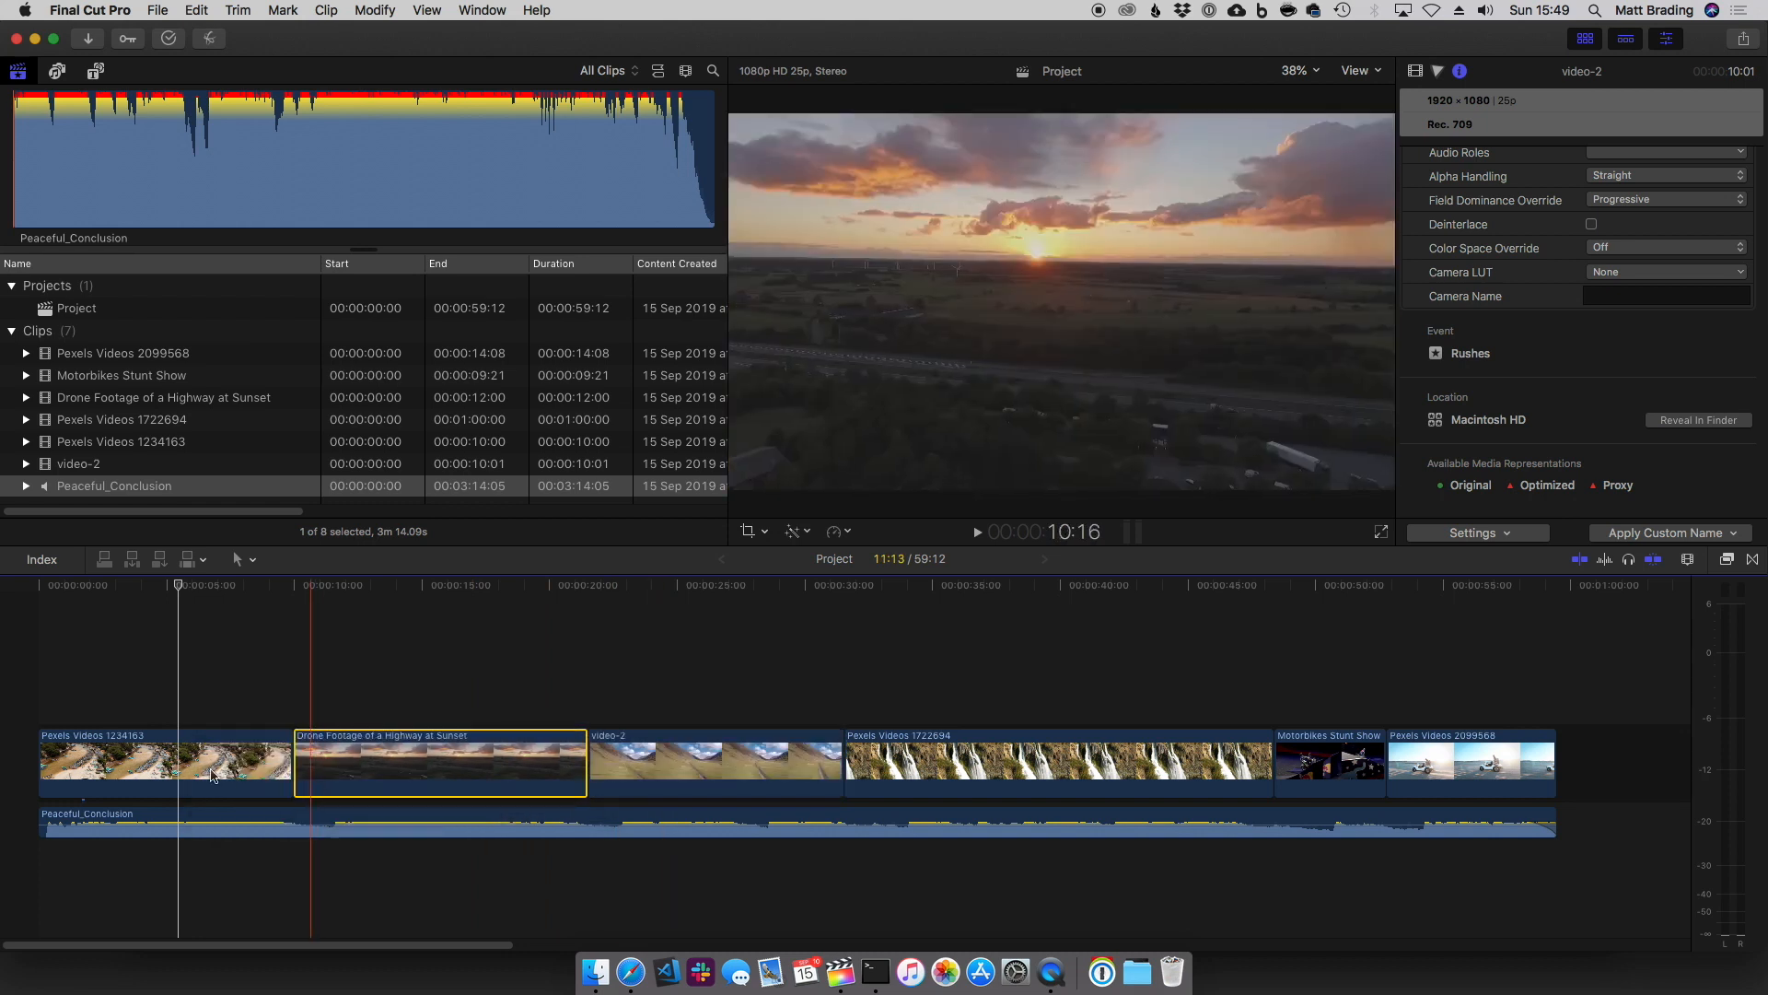
Step: Move Pexels 1234163 behind the Drone Footage clip, and swap the two back so the attached music shifts along
{"action": "left_click_drag", "start_coordinate": [204, 772], "coordinate": [520, 769]}
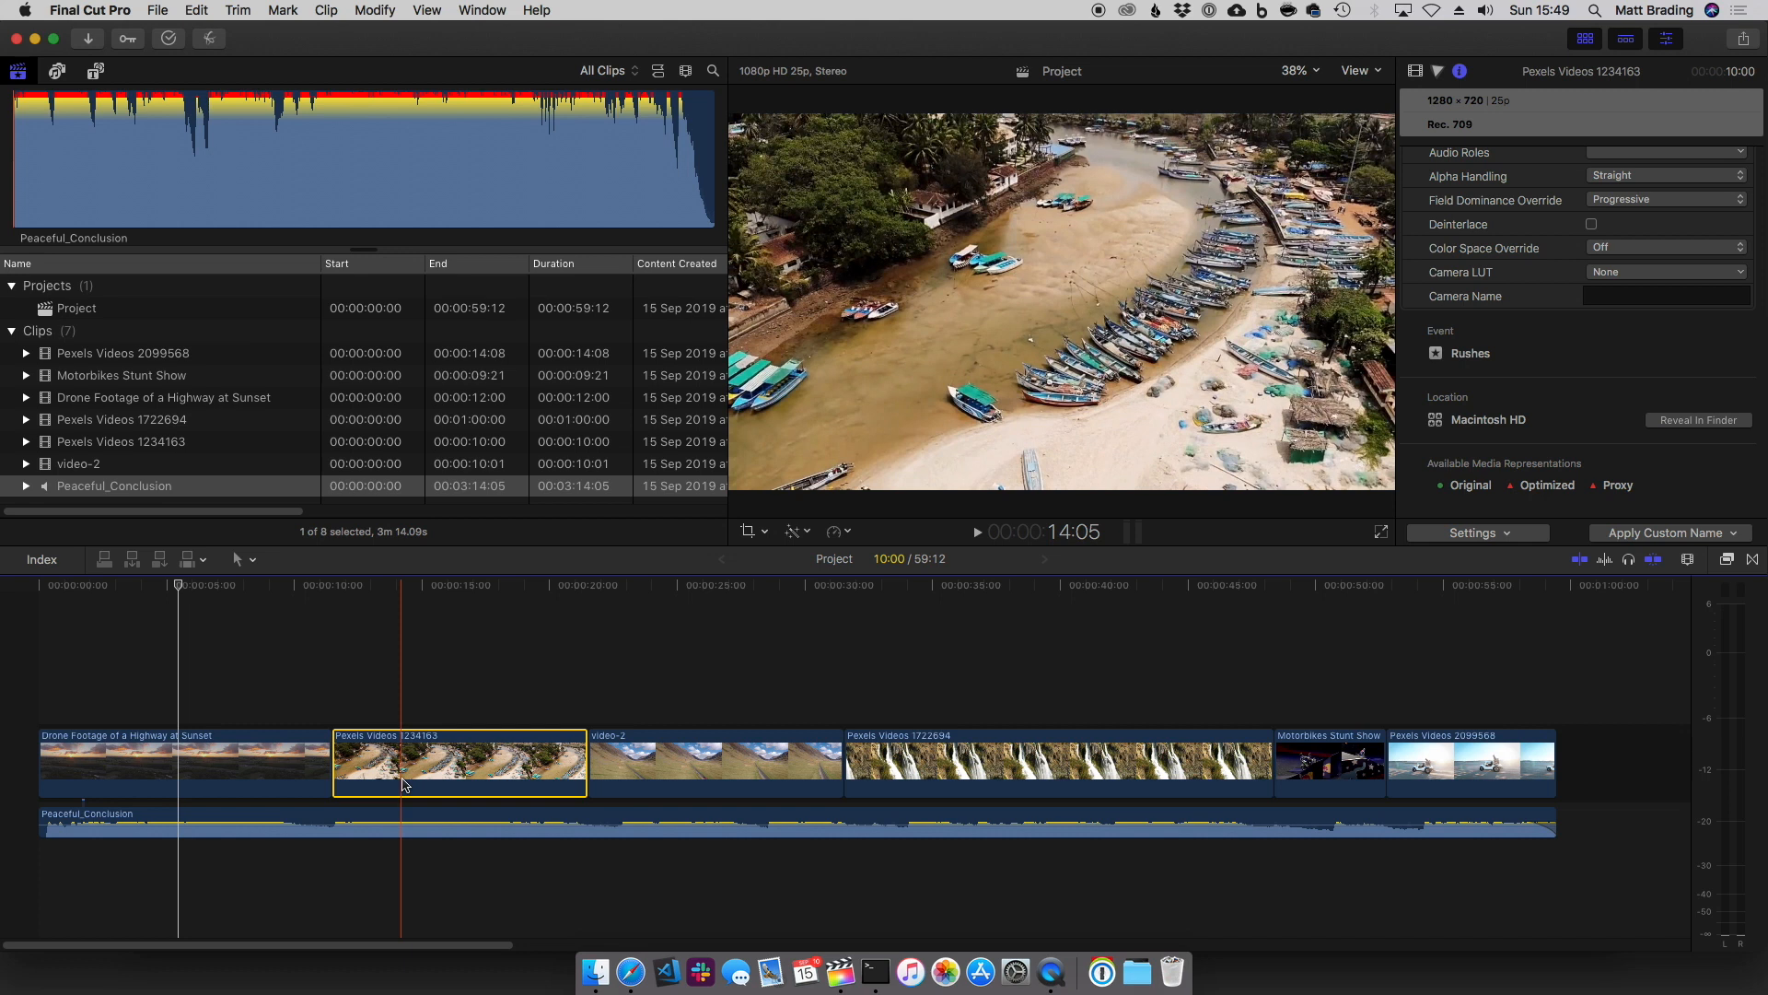
{"action": "left_click_drag", "start_coordinate": [276, 769], "coordinate": [564, 811]}
{"action": "left_click", "coordinate": [178, 802]}
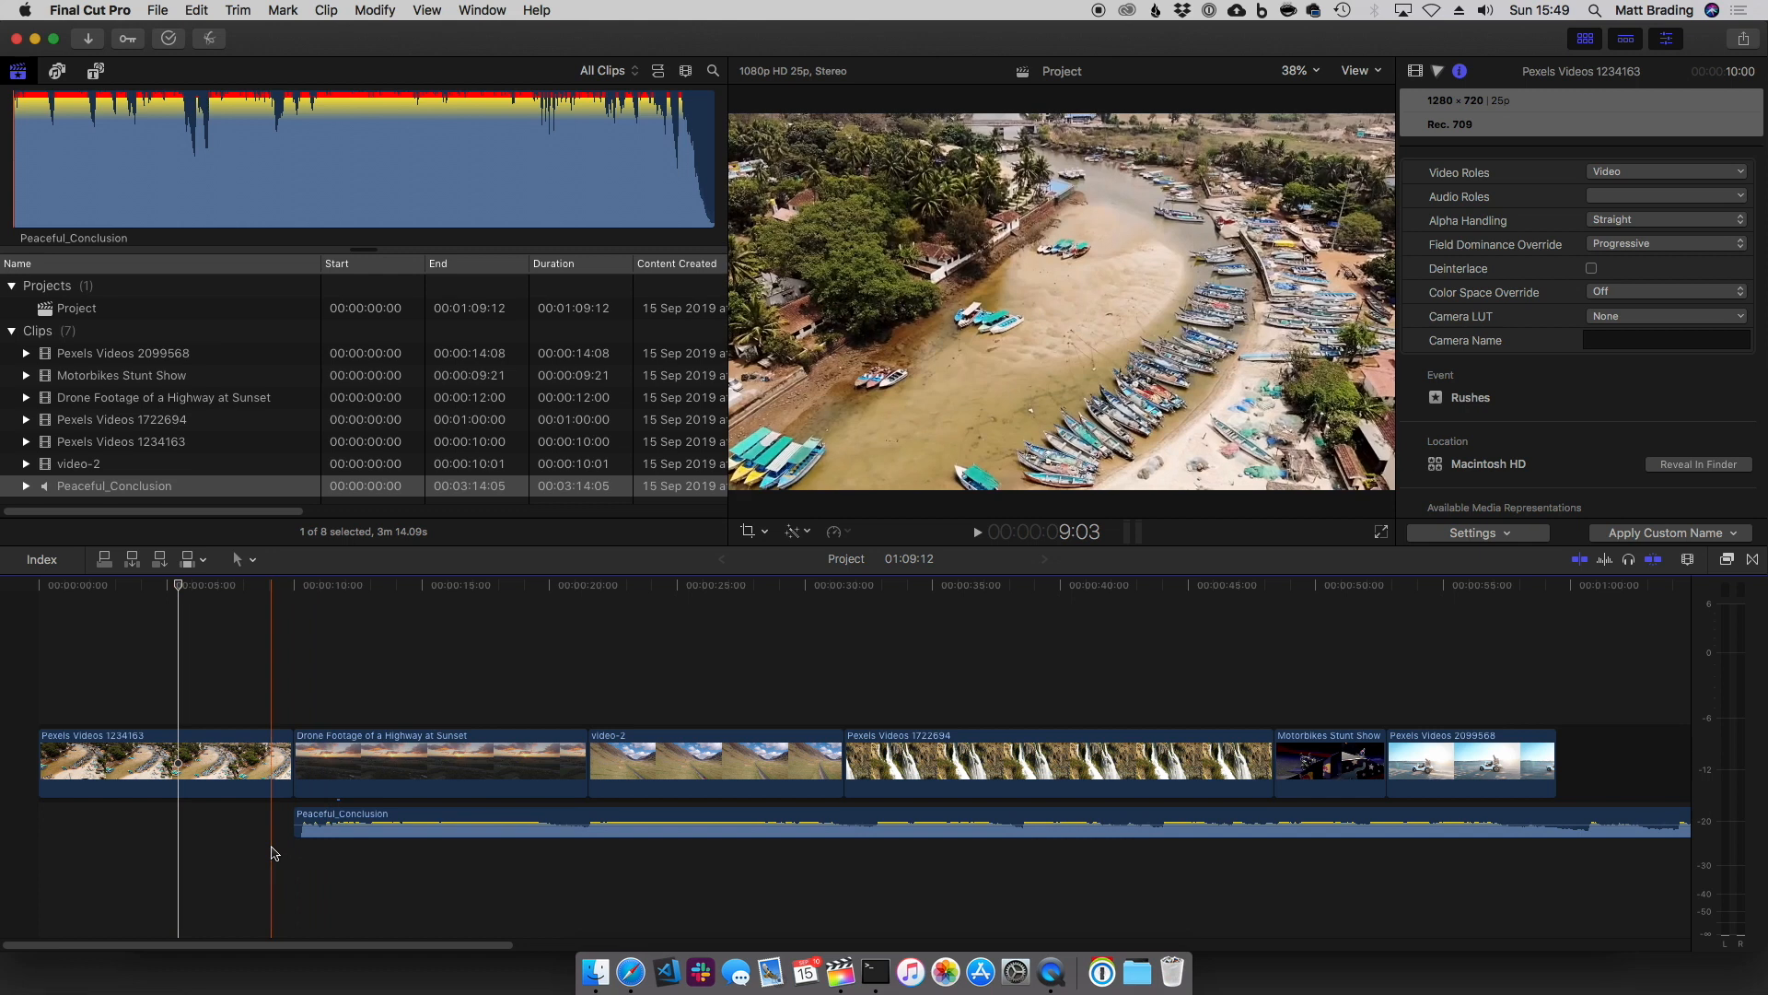
Step: Connect a Pexels 1234163 clip above video-2 at about 25 seconds, and move video-2 ahead of the Drone Footage clip without moving the connected clip
{"action": "left_click_drag", "start_coordinate": [163, 441], "coordinate": [718, 670]}
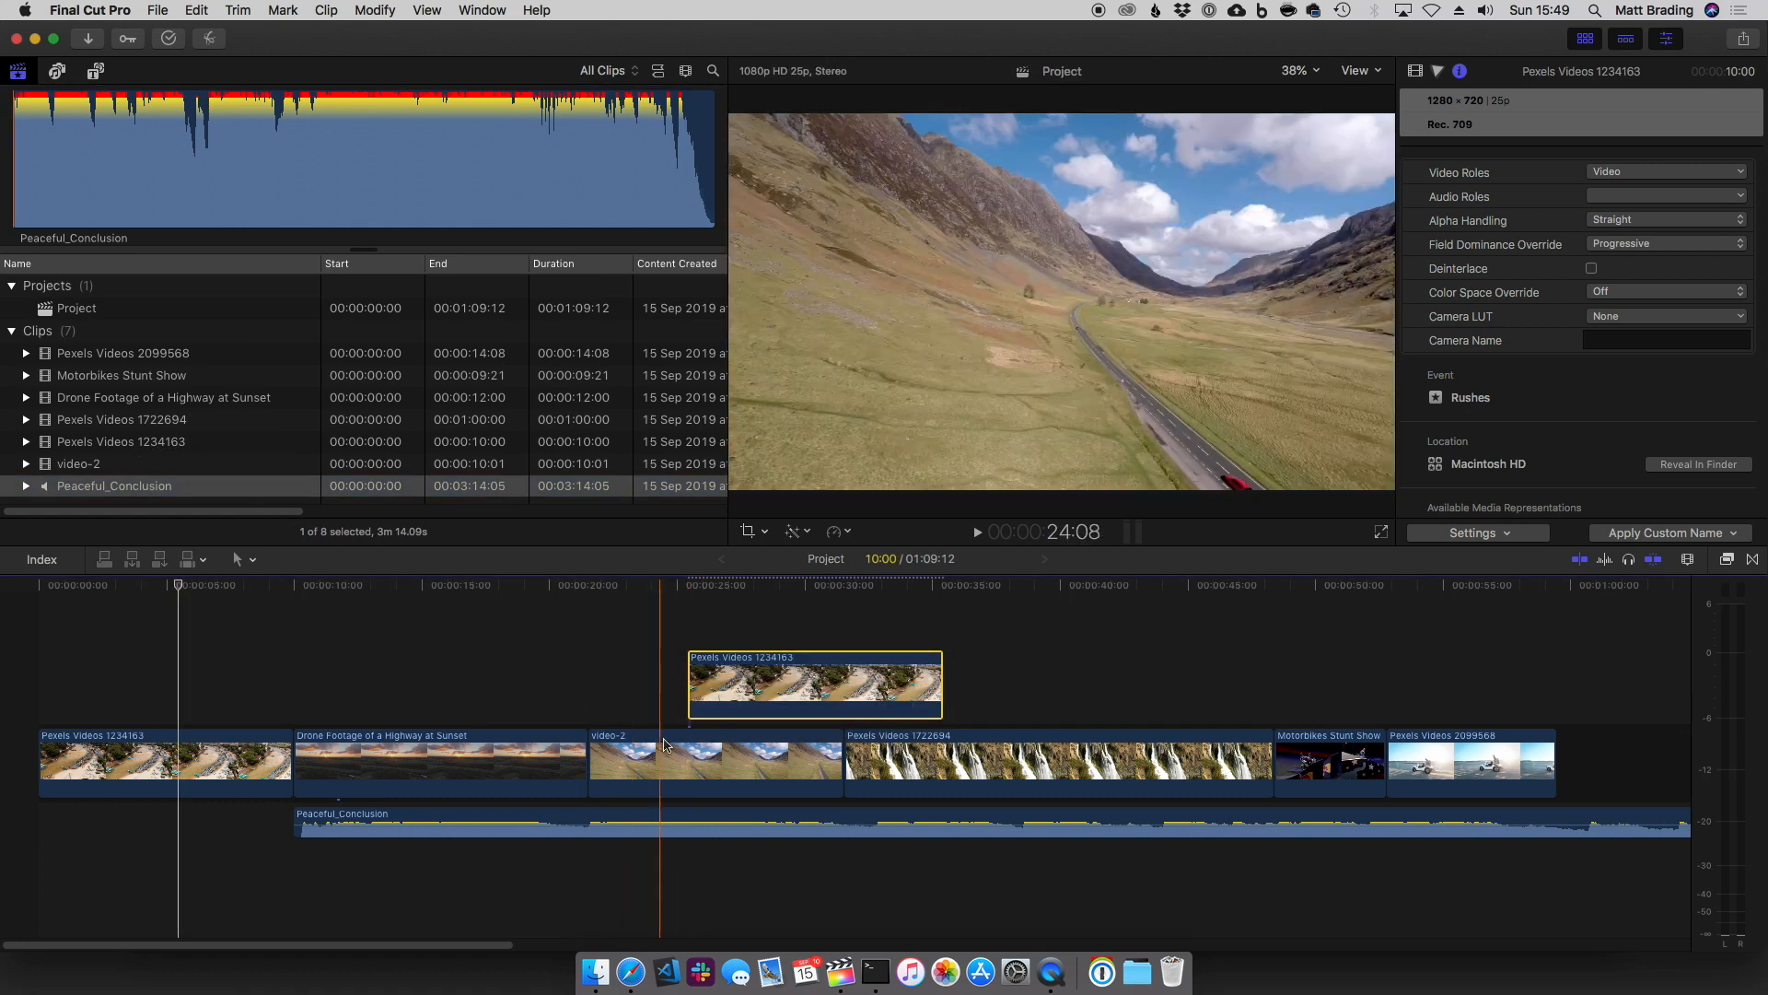
{"action": "mouse_move", "coordinate": [697, 742]}
{"action": "left_mouse_down"}
{"action": "mouse_move", "coordinate": [1275, 751]}
{"action": "mouse_move", "coordinate": [313, 750]}
{"action": "mouse_move", "coordinate": [672, 759]}
{"action": "left_mouse_up"}
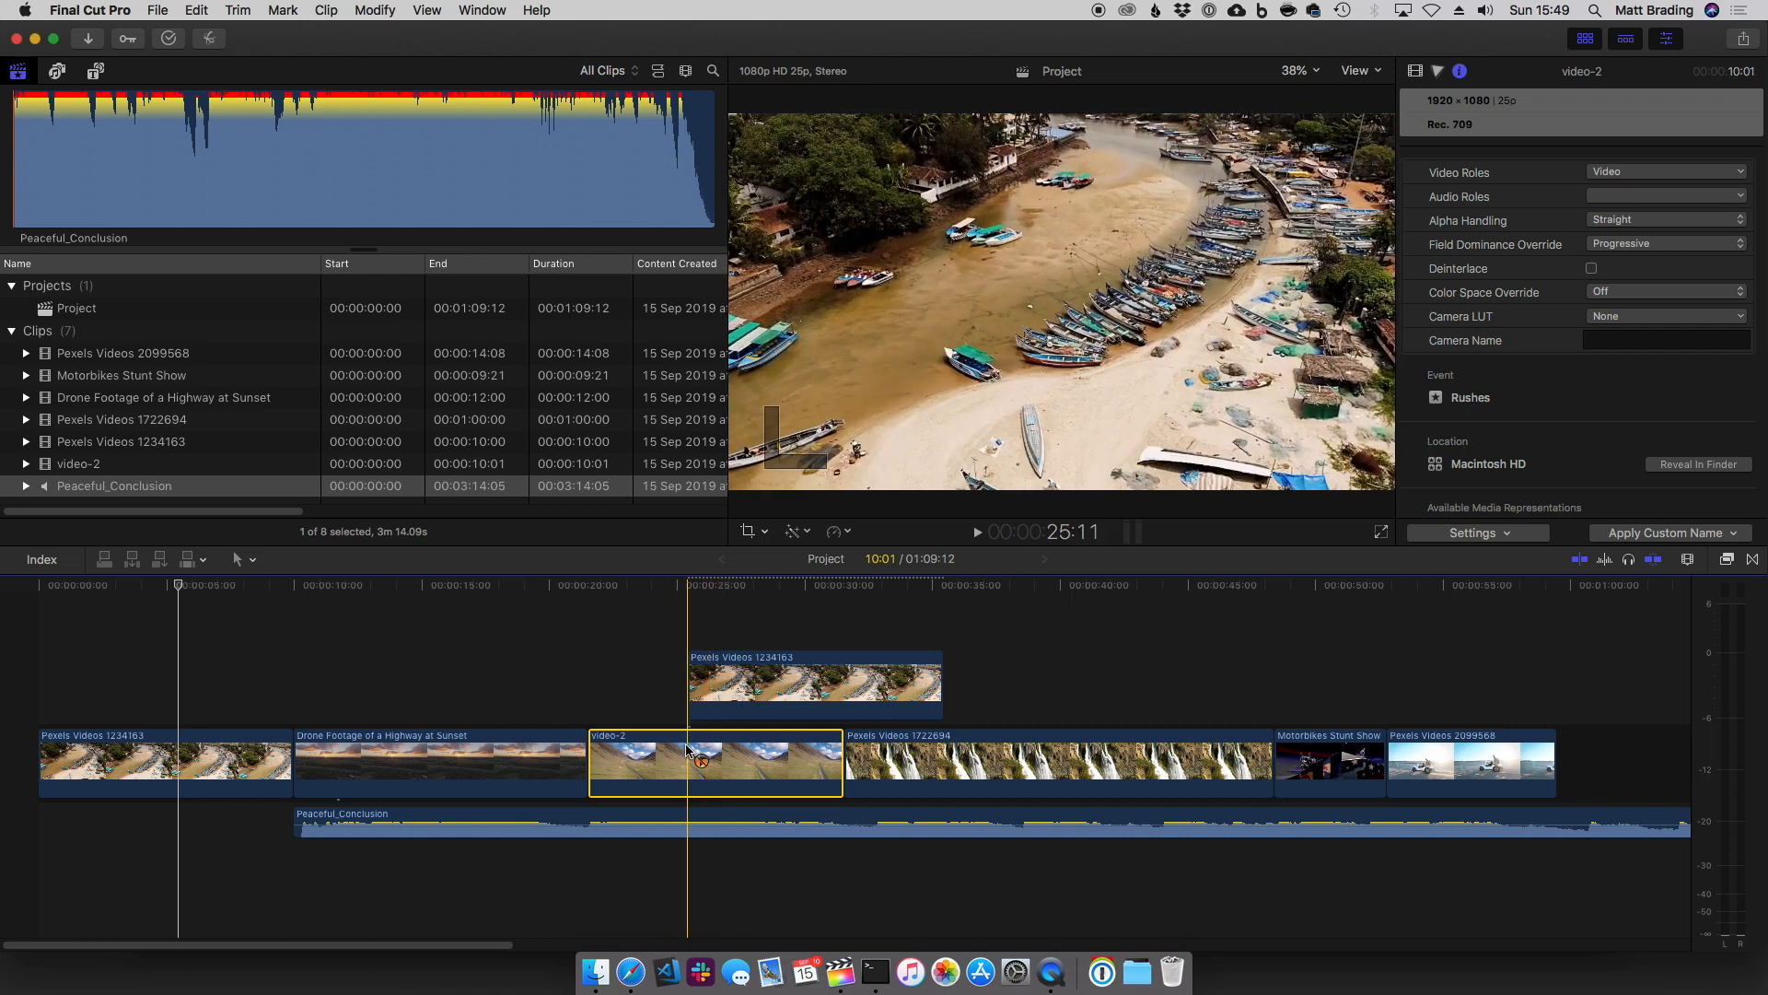
{"action": "left_click_drag", "start_coordinate": [692, 757], "coordinate": [409, 757]}
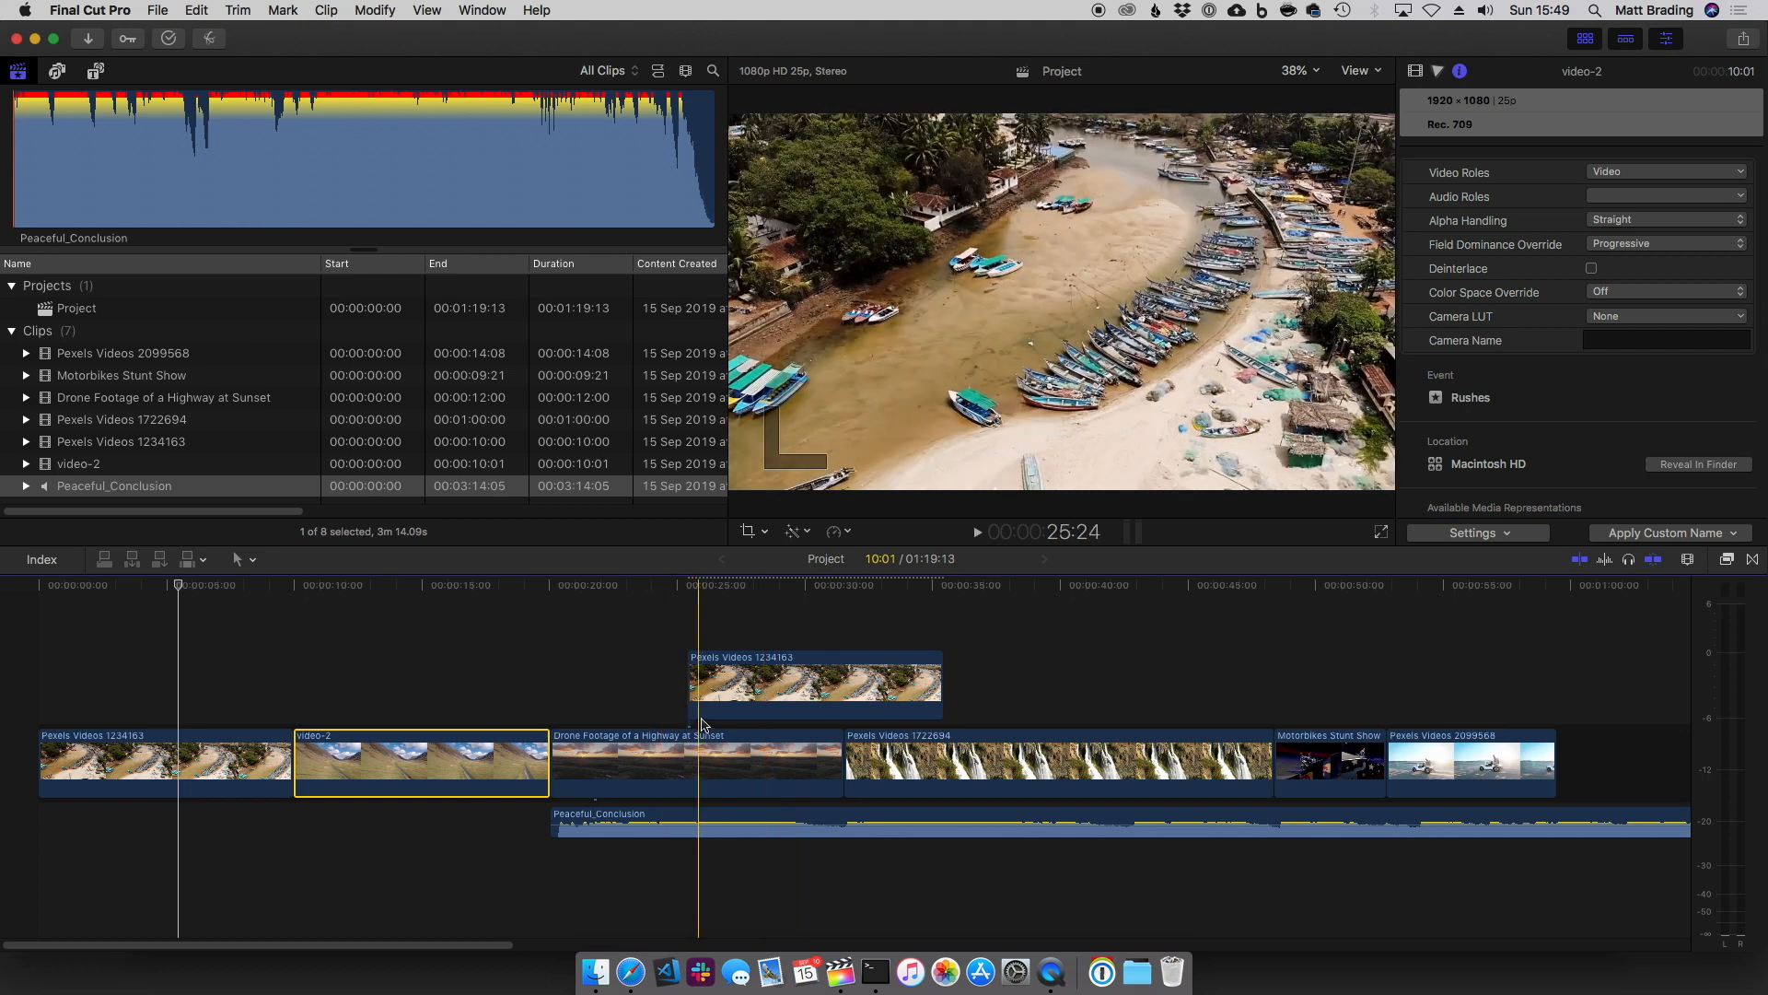
Step: Move the connected Pexels 1234163 clip's connection point onto Pexels 1722694, and fit Peaceful_Conclusion from the timeline start to the last clip's end
{"action": "left_click", "coordinate": [907, 709]}
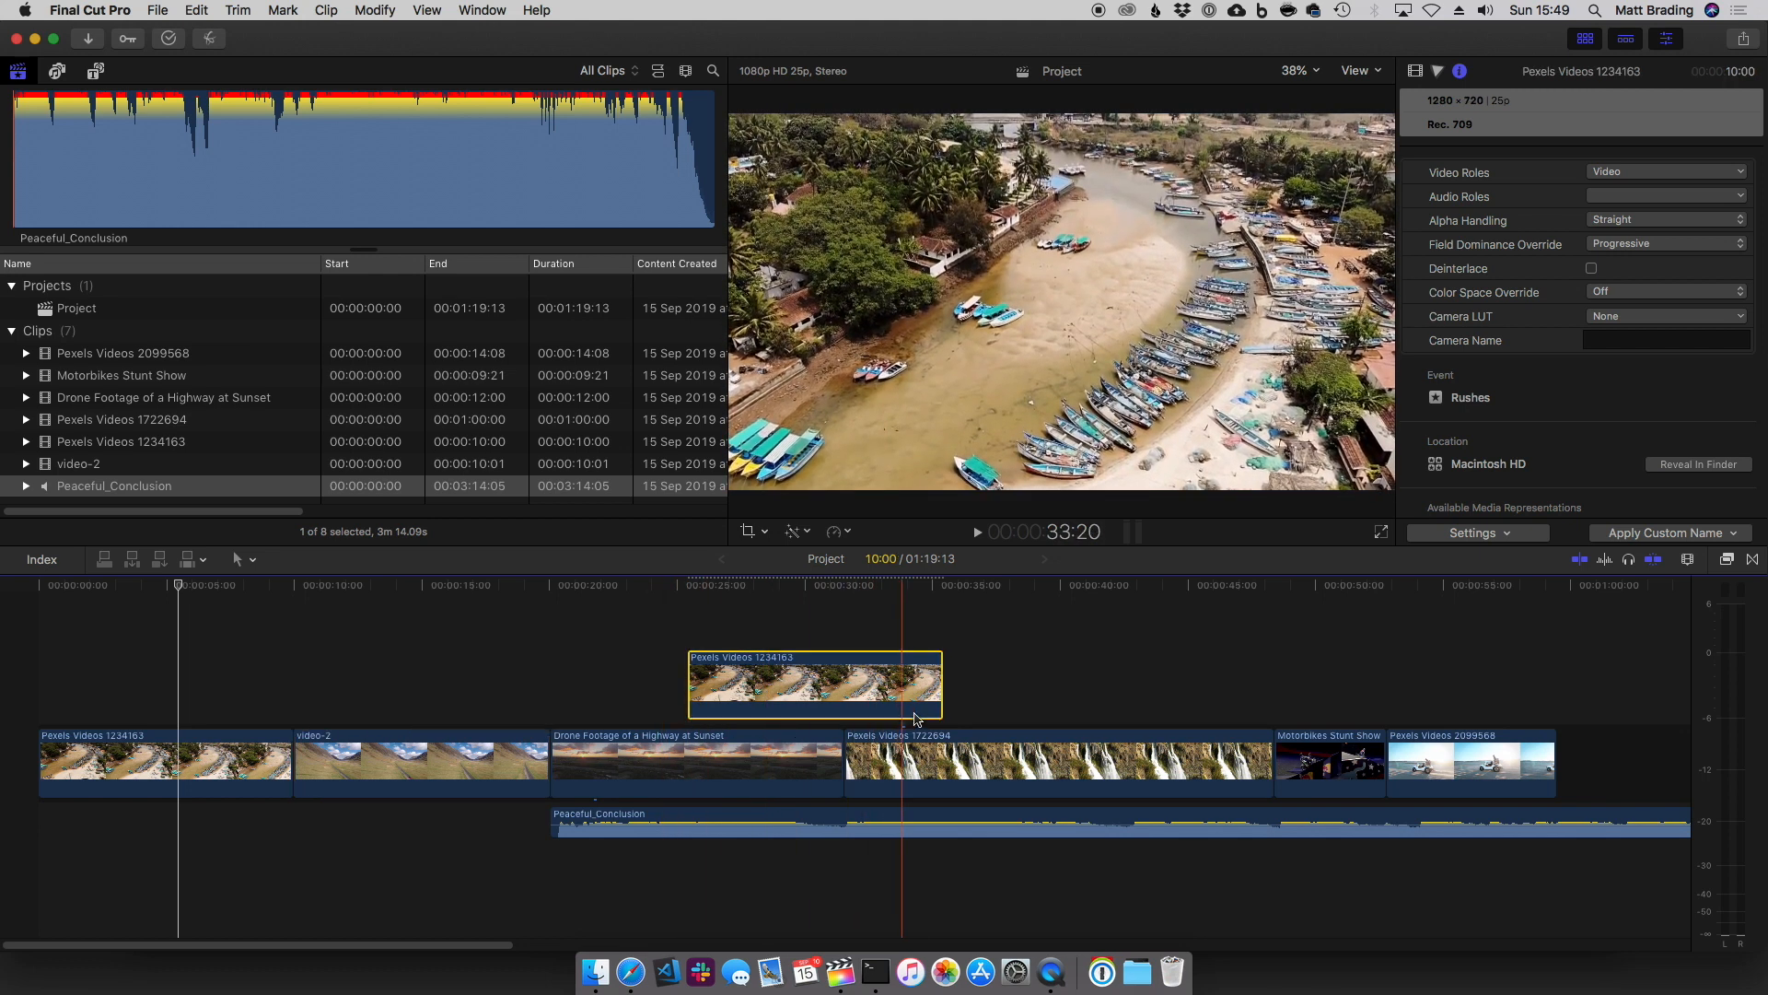
{"action": "left_click", "coordinate": [926, 736]}
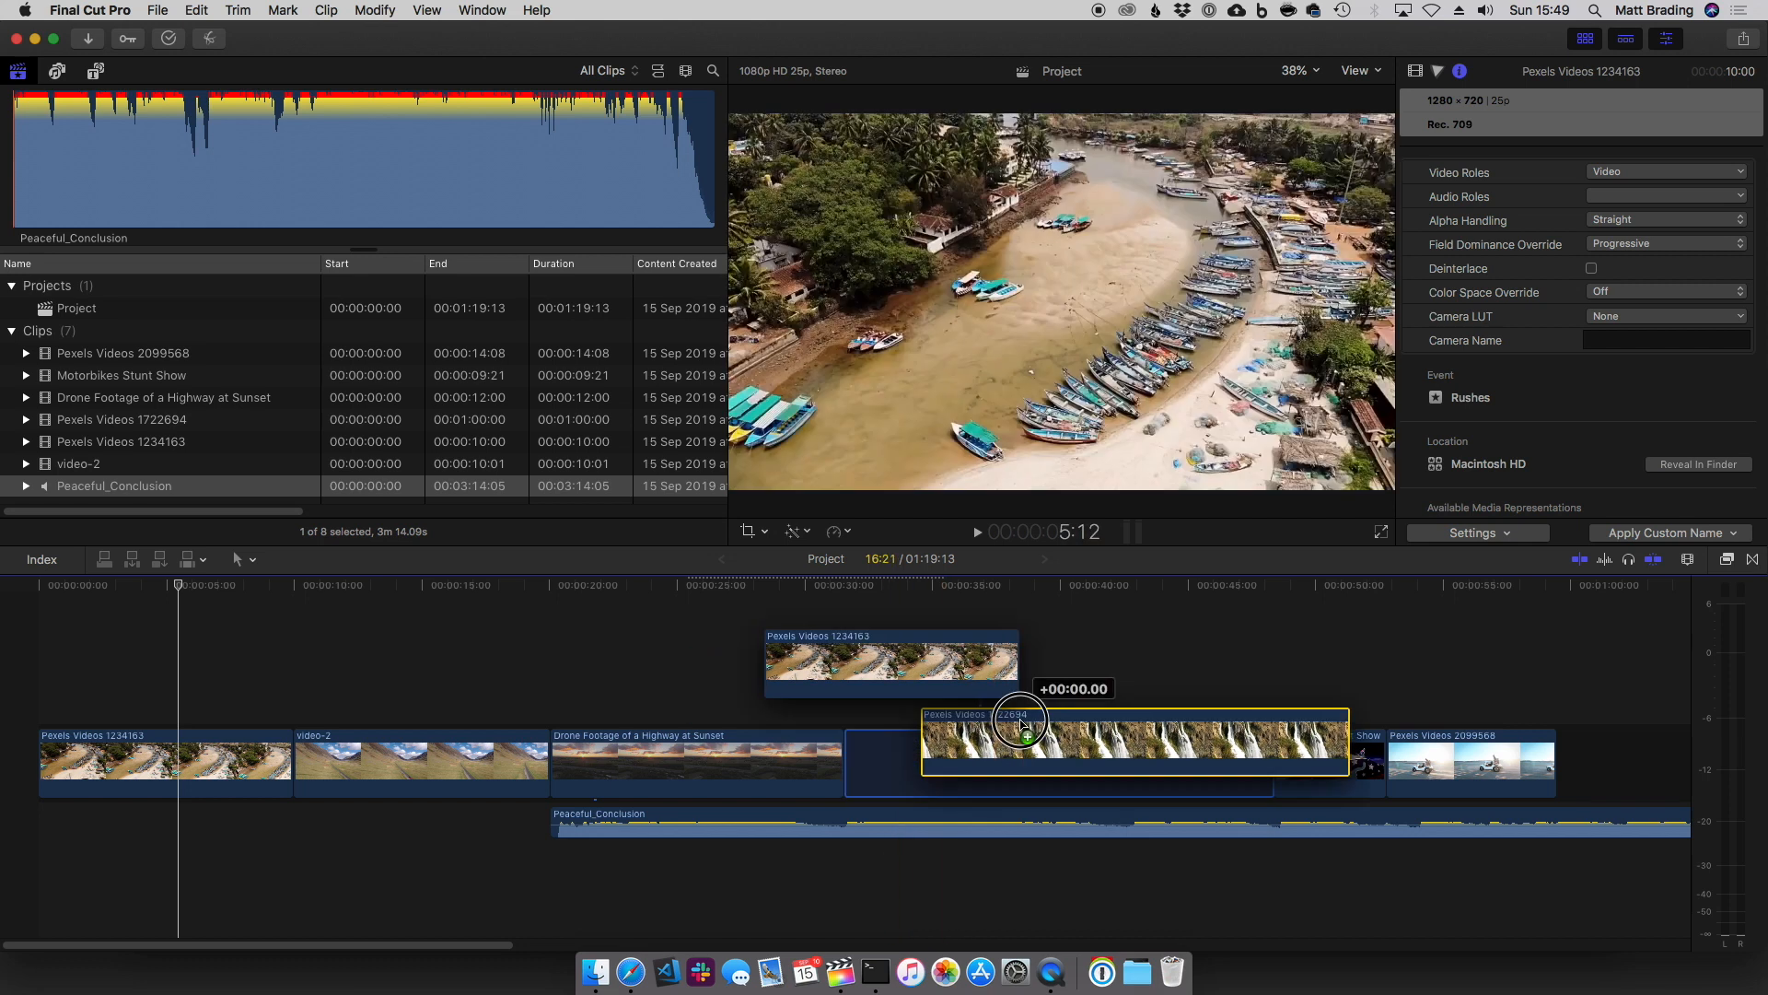
{"action": "left_click_drag", "start_coordinate": [603, 822], "coordinate": [89, 822]}
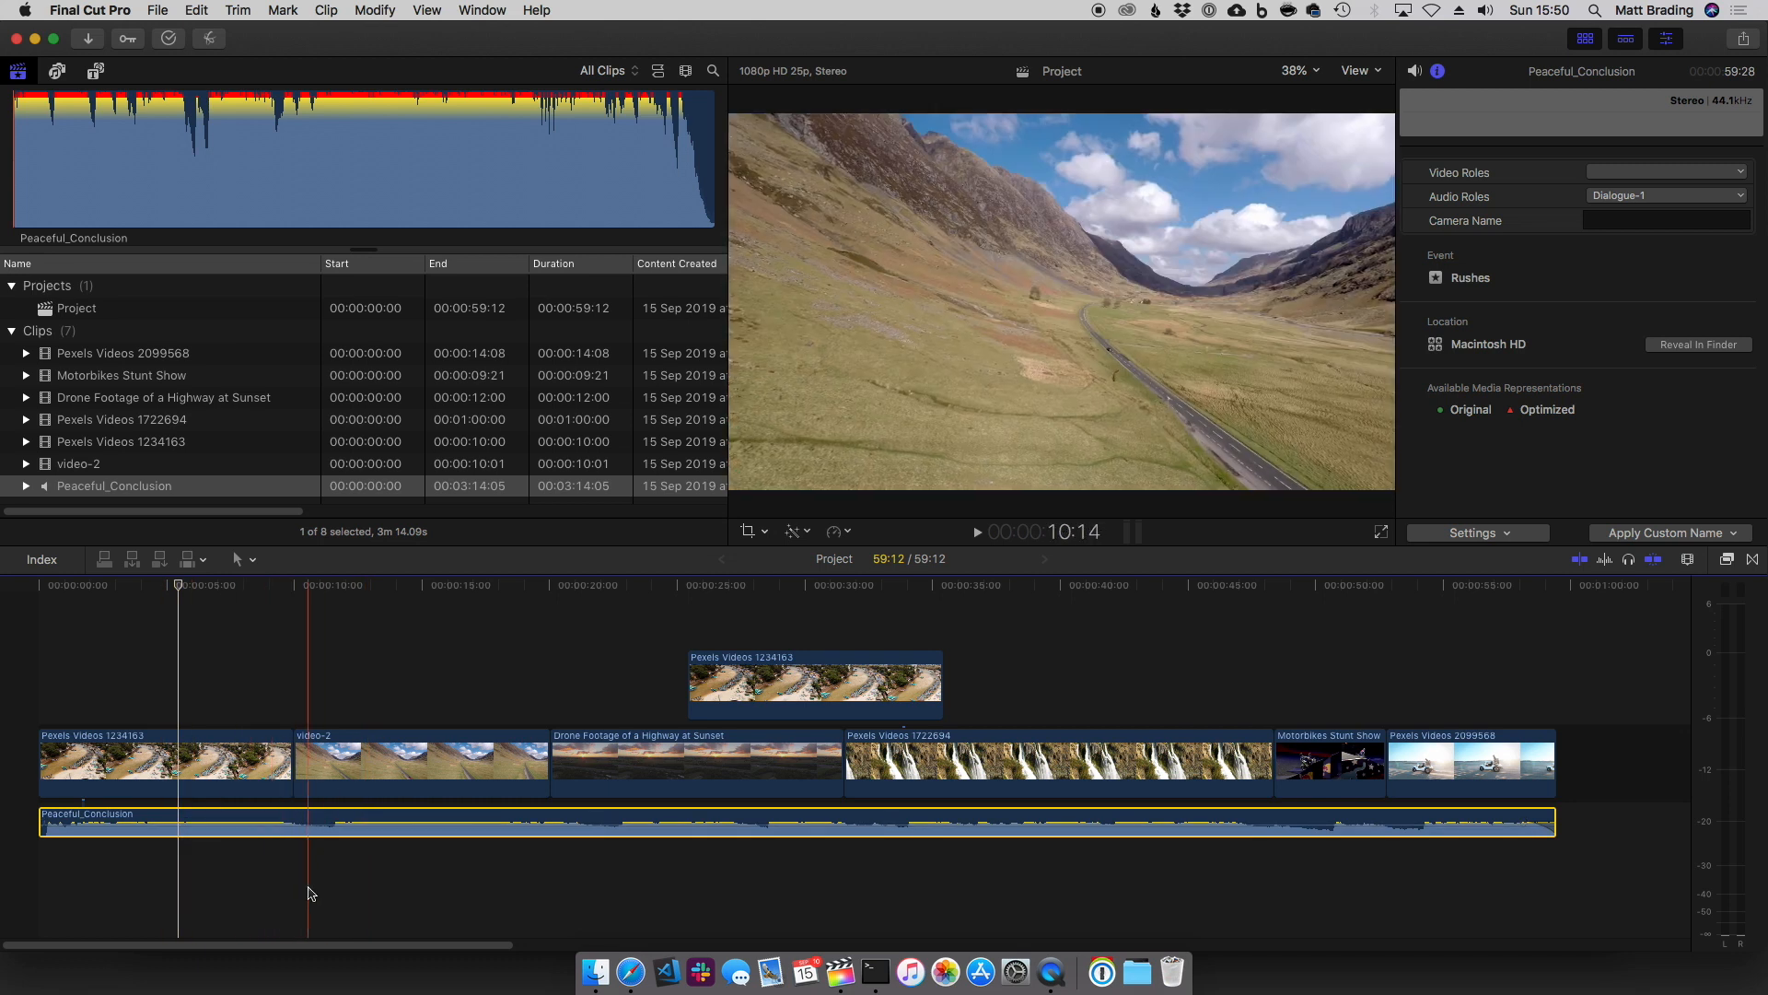
Step: Lift all six video clips from the primary storyline into a connected storyline above it
{"action": "left_click_drag", "start_coordinate": [1598, 767], "coordinate": [153, 782]}
{"action": "right_click", "coordinate": [426, 761]}
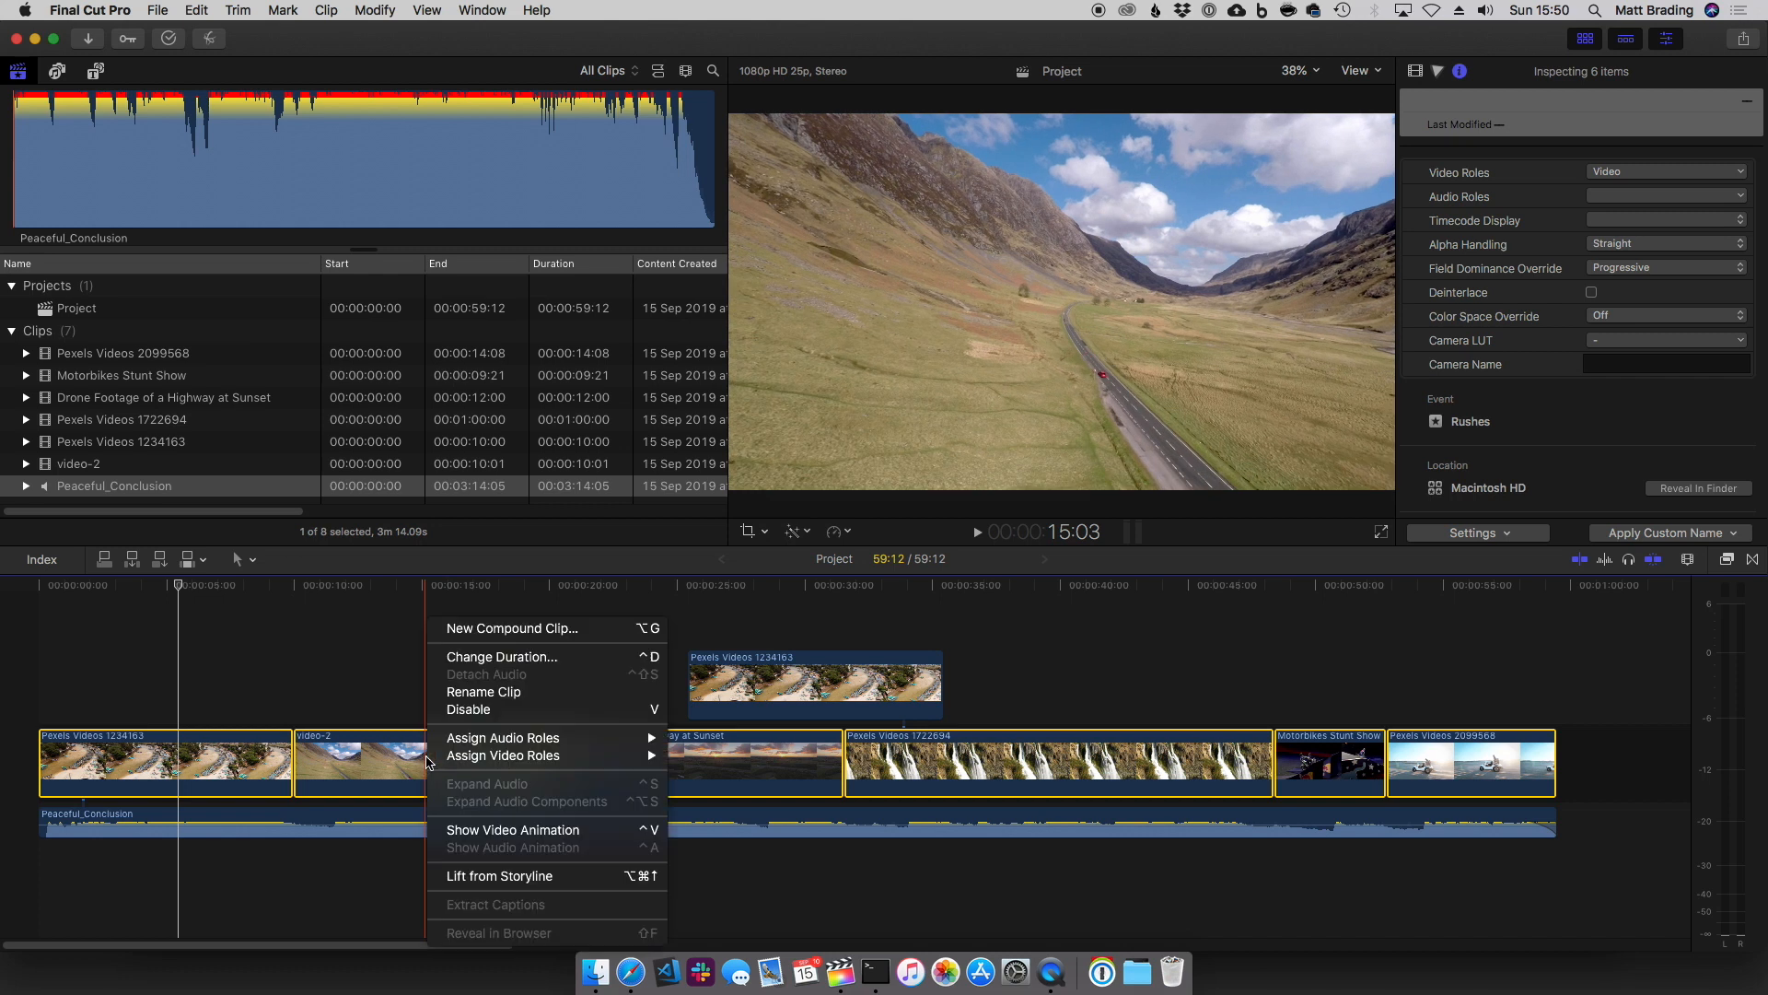
{"action": "left_click", "coordinate": [522, 886]}
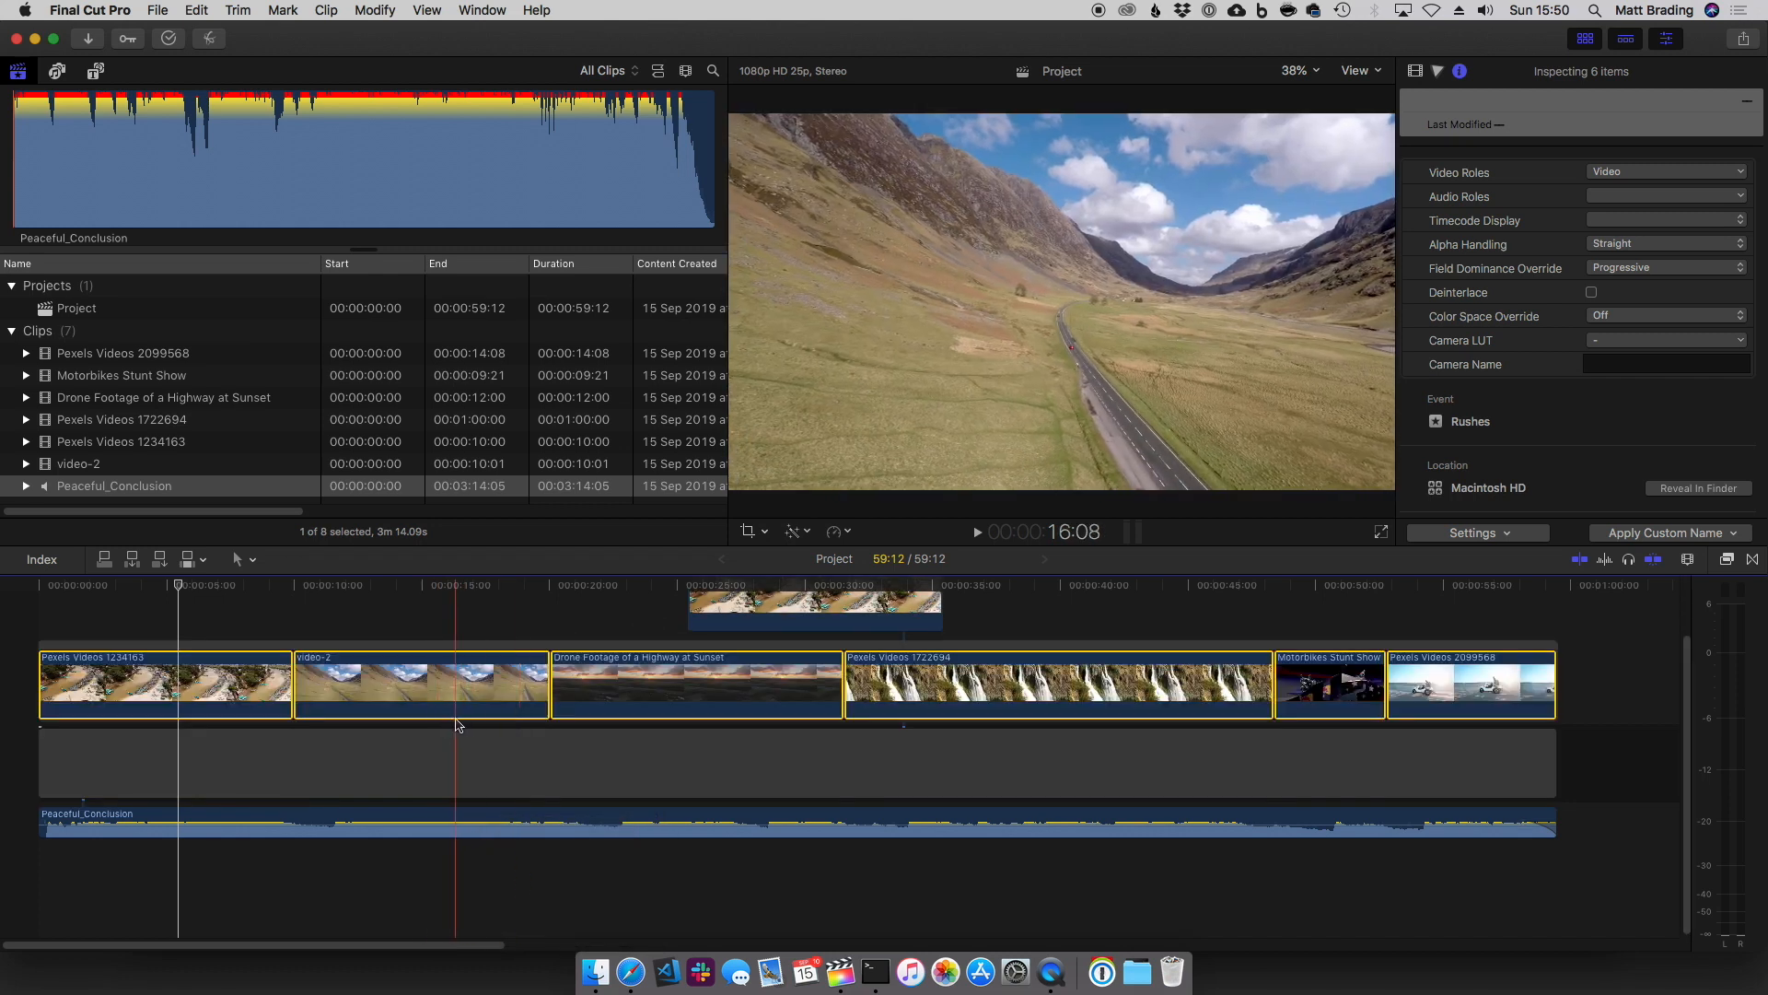
Step: Inspect the gap and the lifted storyline, and overwrite the gap in the primary storyline with the Peaceful_Conclusion music
{"action": "left_click", "coordinate": [343, 760]}
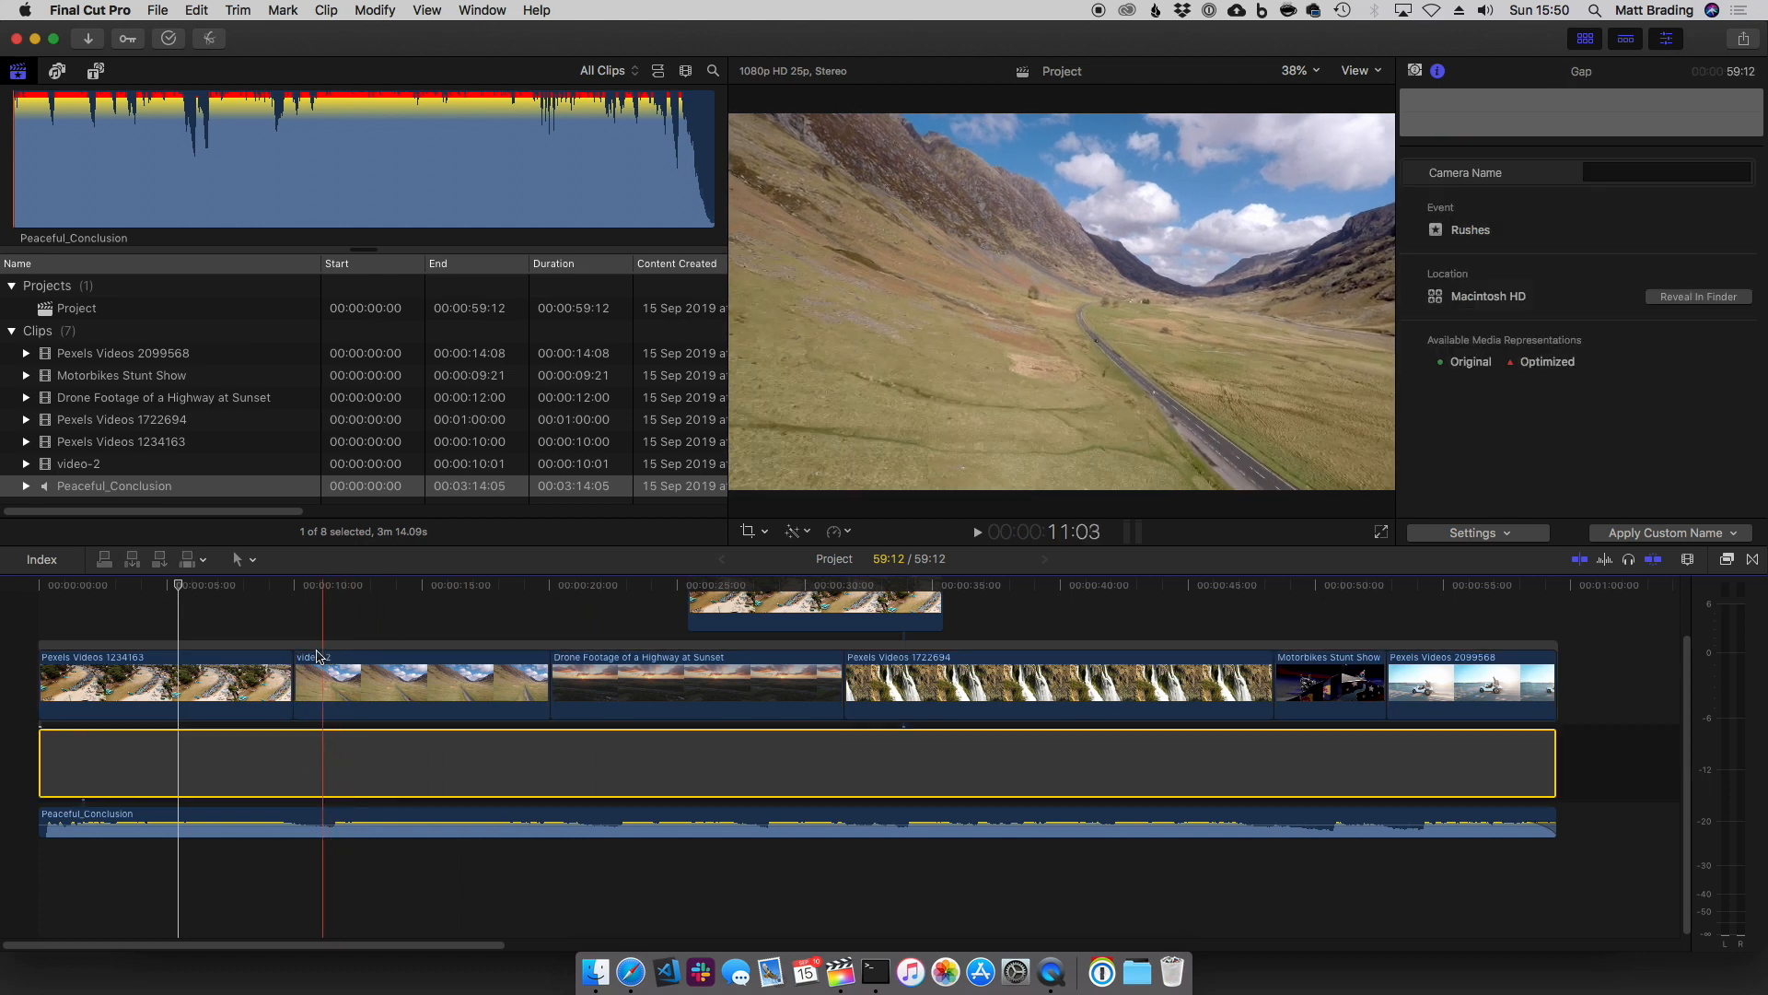
{"action": "left_click", "coordinate": [219, 646]}
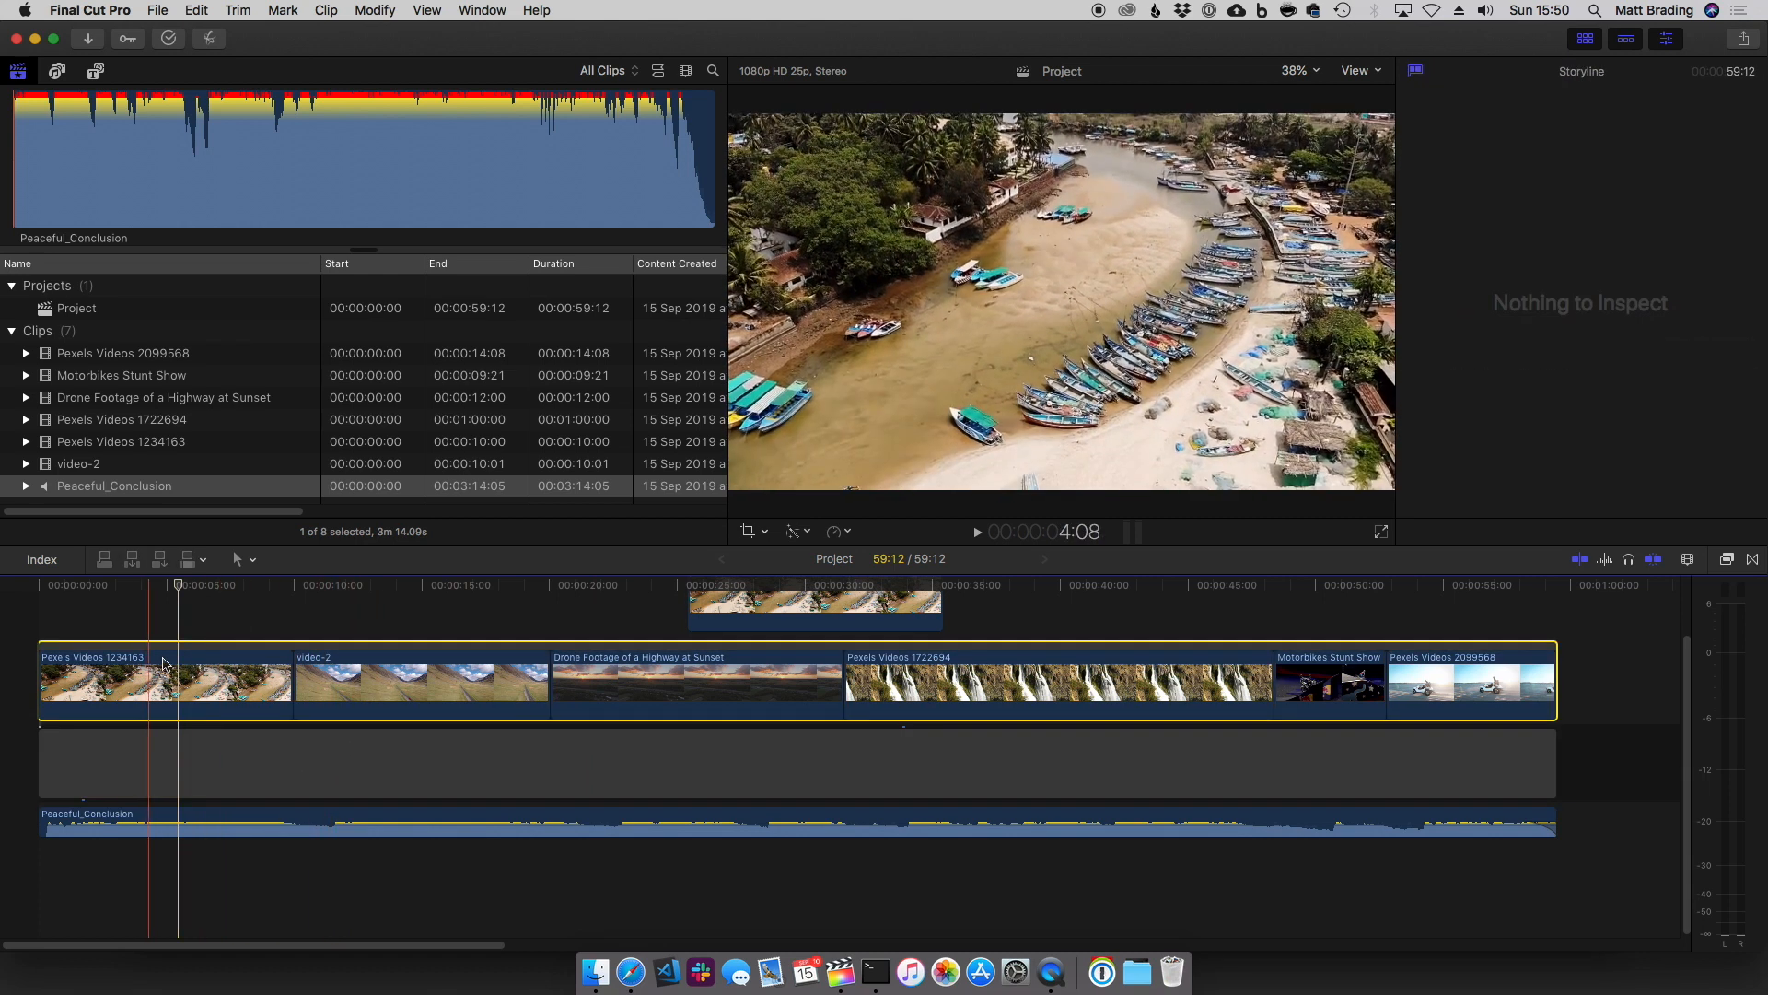
{"action": "left_click", "coordinate": [277, 681]}
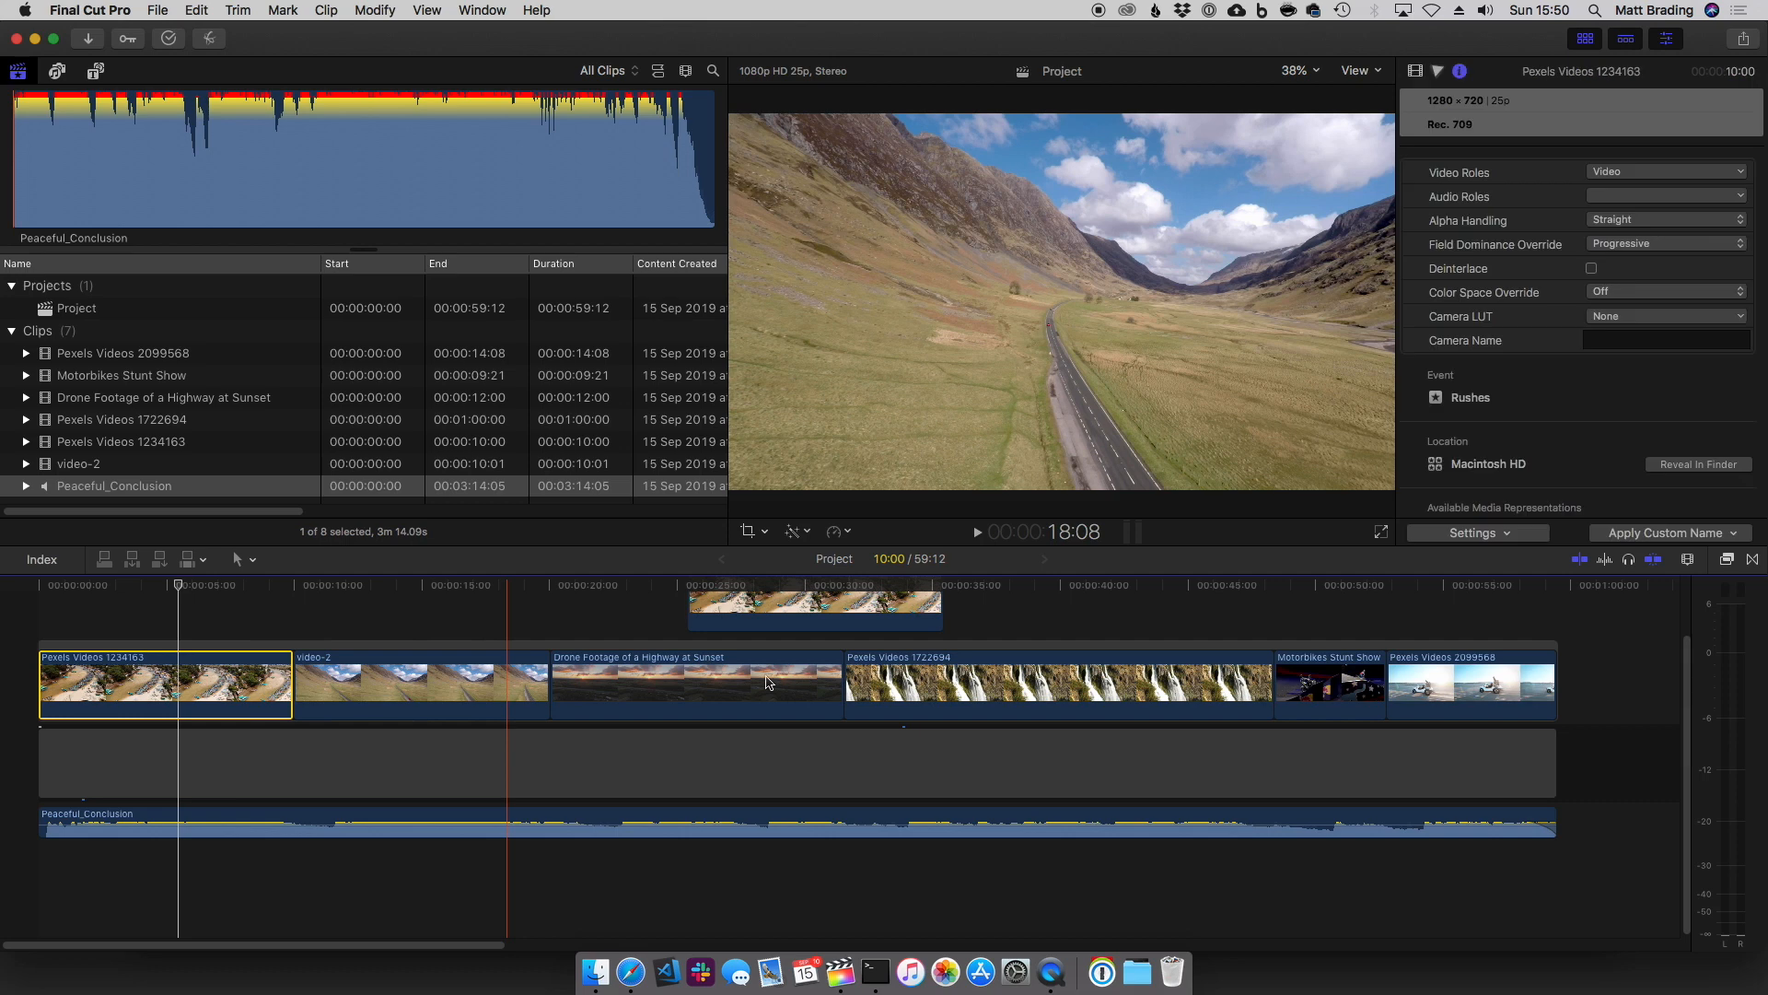
{"action": "left_click", "coordinate": [409, 770]}
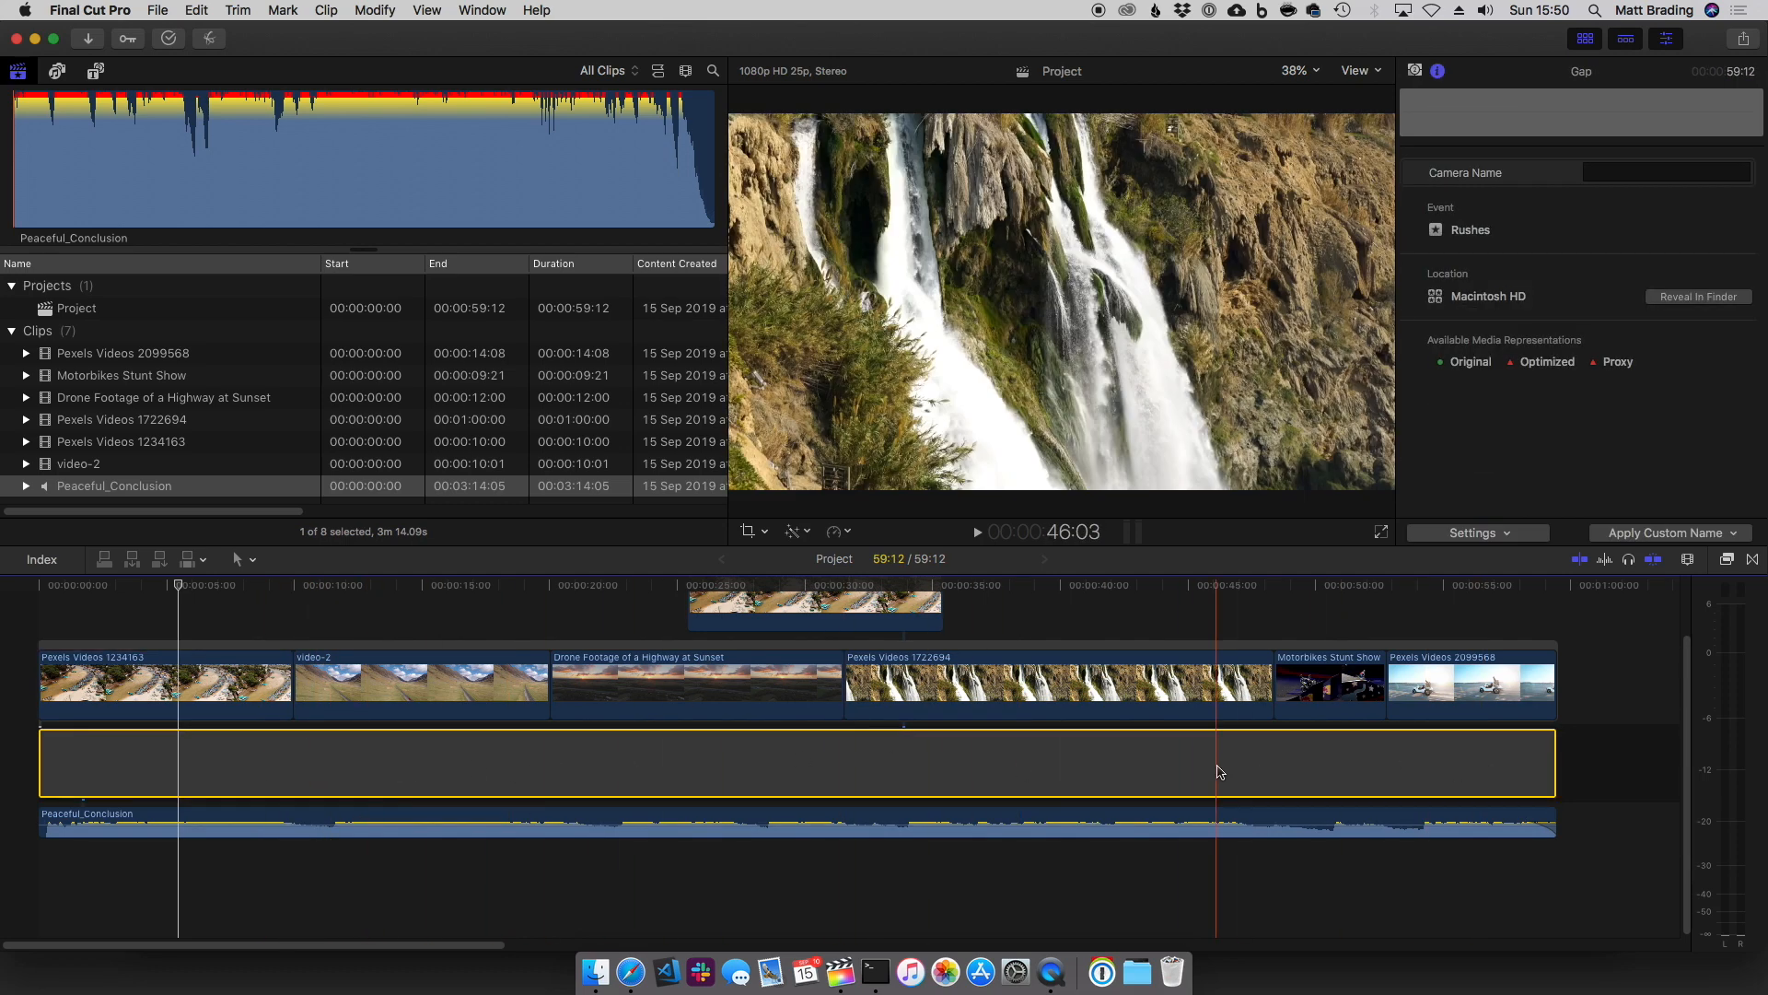
{"action": "left_click", "coordinate": [262, 818]}
{"action": "right_click", "coordinate": [261, 818]}
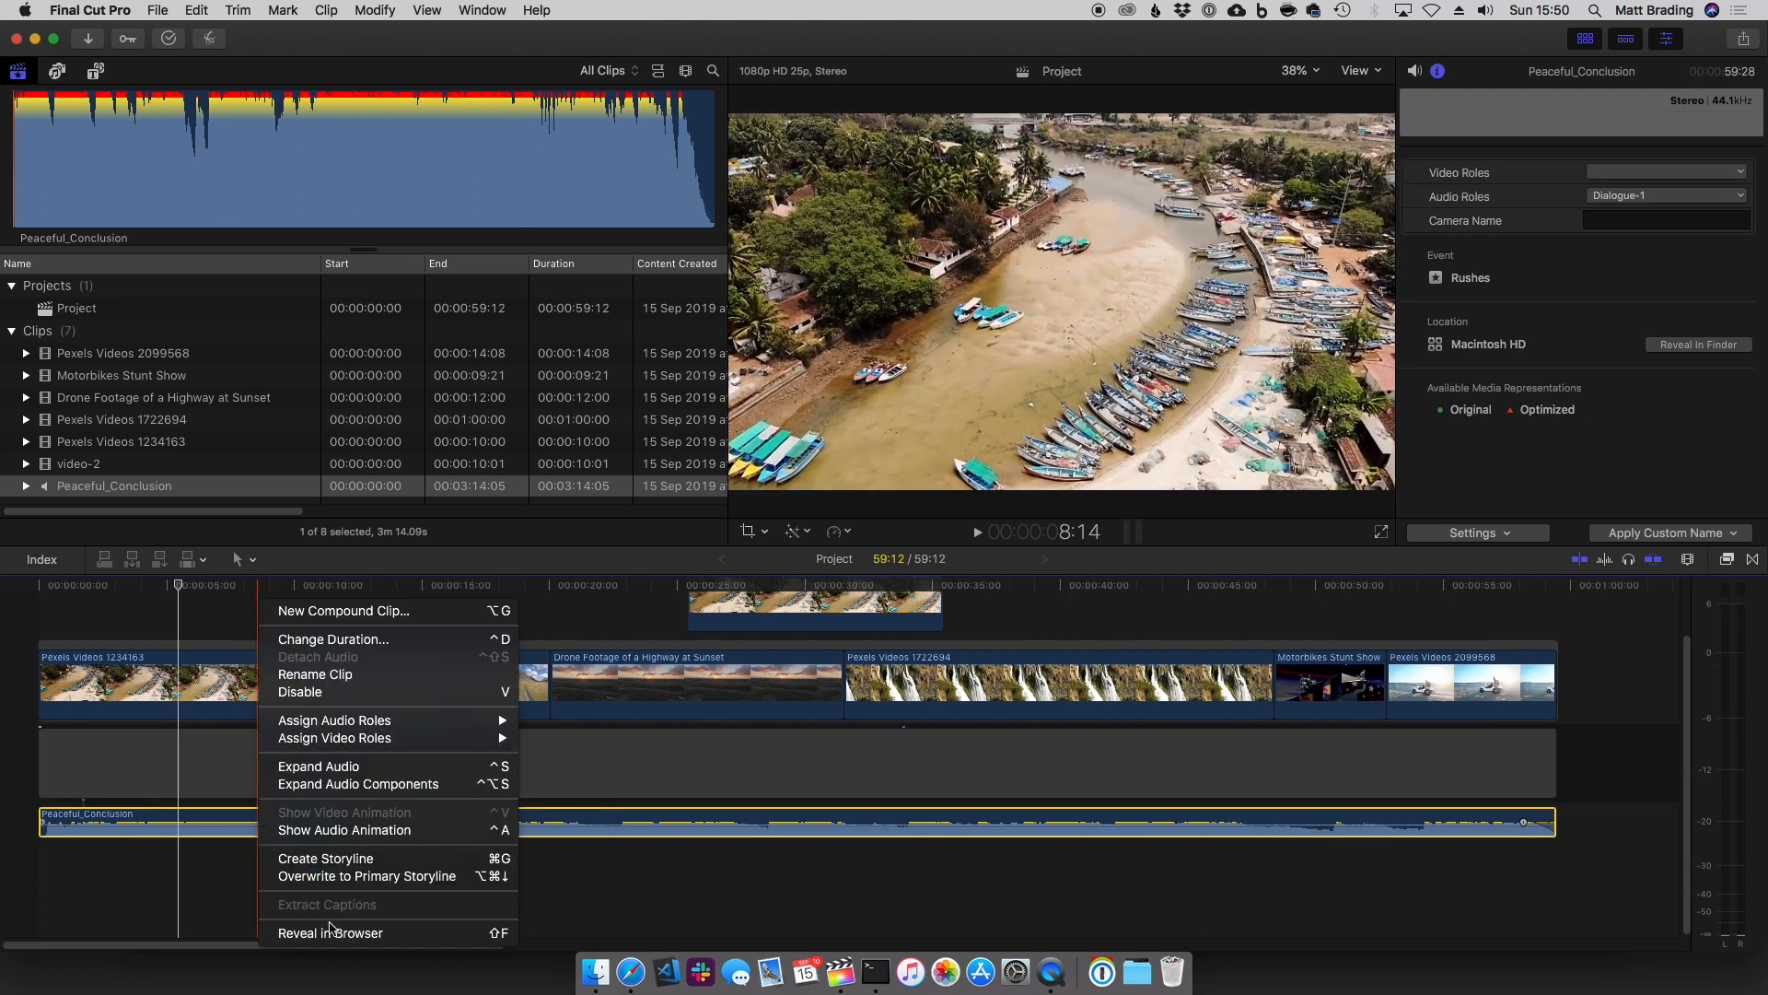
{"action": "left_click", "coordinate": [327, 876]}
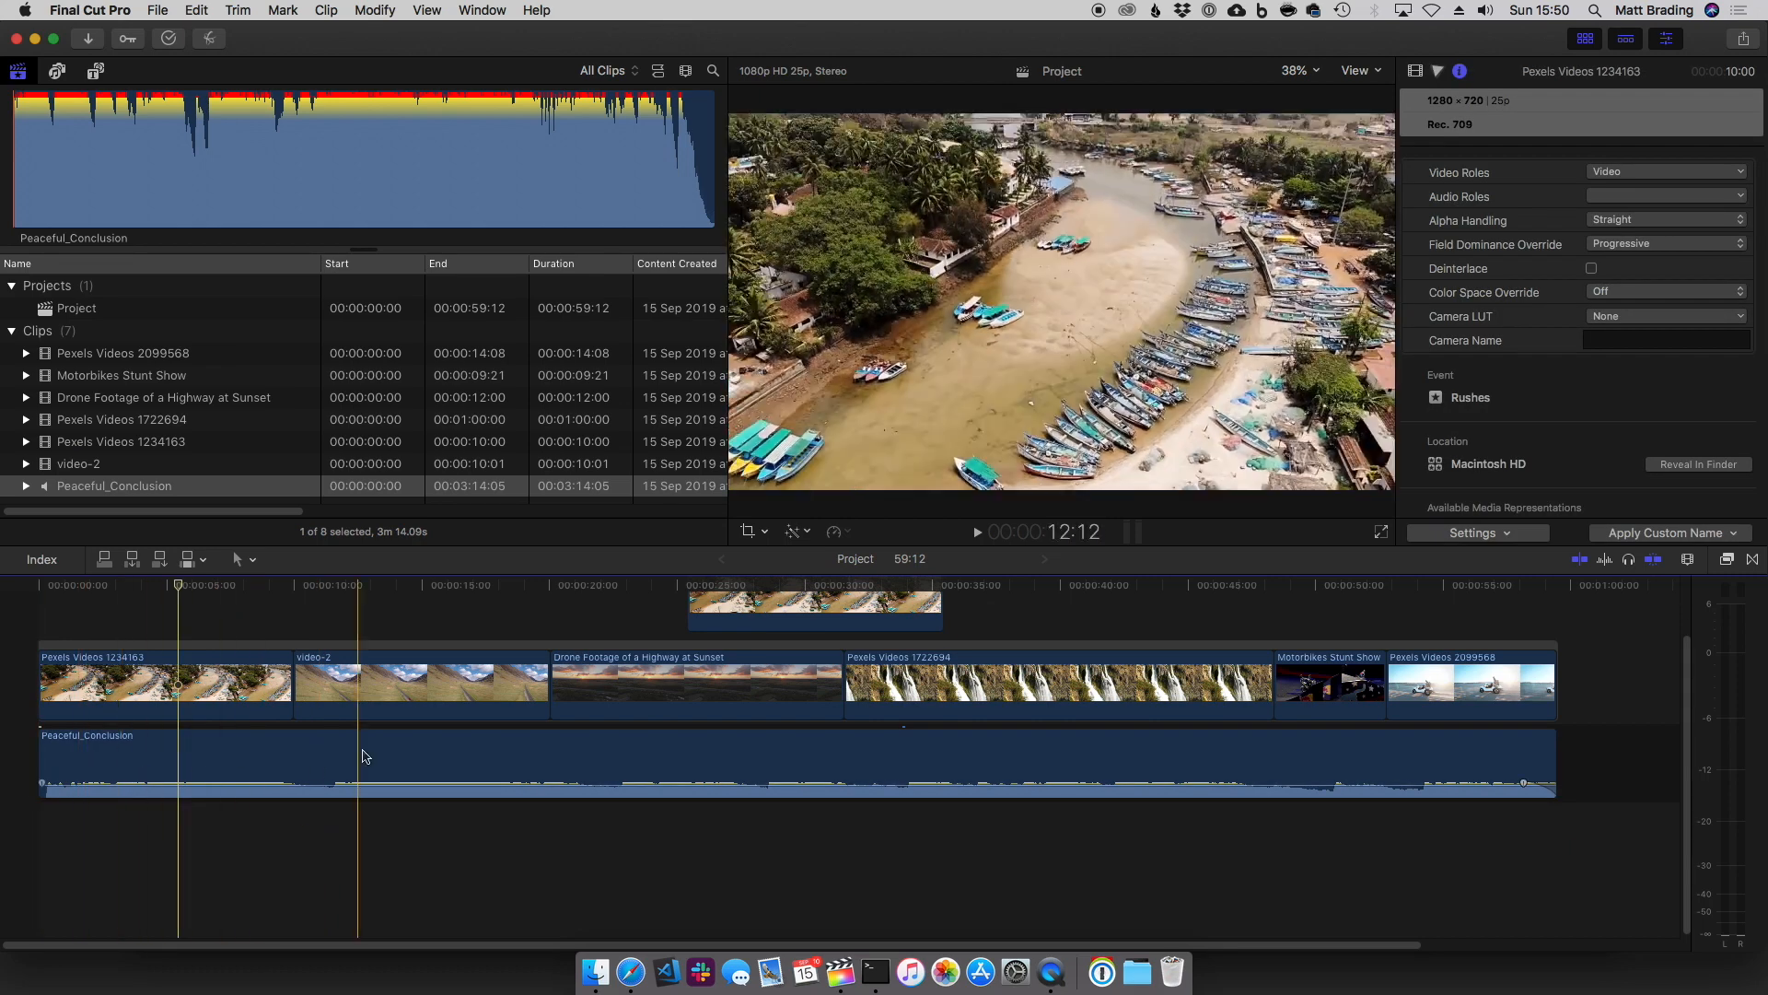
Step: Move Pexels 1234163 behind video-2 in the lifted storyline, and place the Drone Footage of a Highway at Sunset clip between them
{"action": "left_click_drag", "start_coordinate": [232, 683], "coordinate": [512, 683]}
{"action": "left_click_drag", "start_coordinate": [687, 687], "coordinate": [347, 690]}
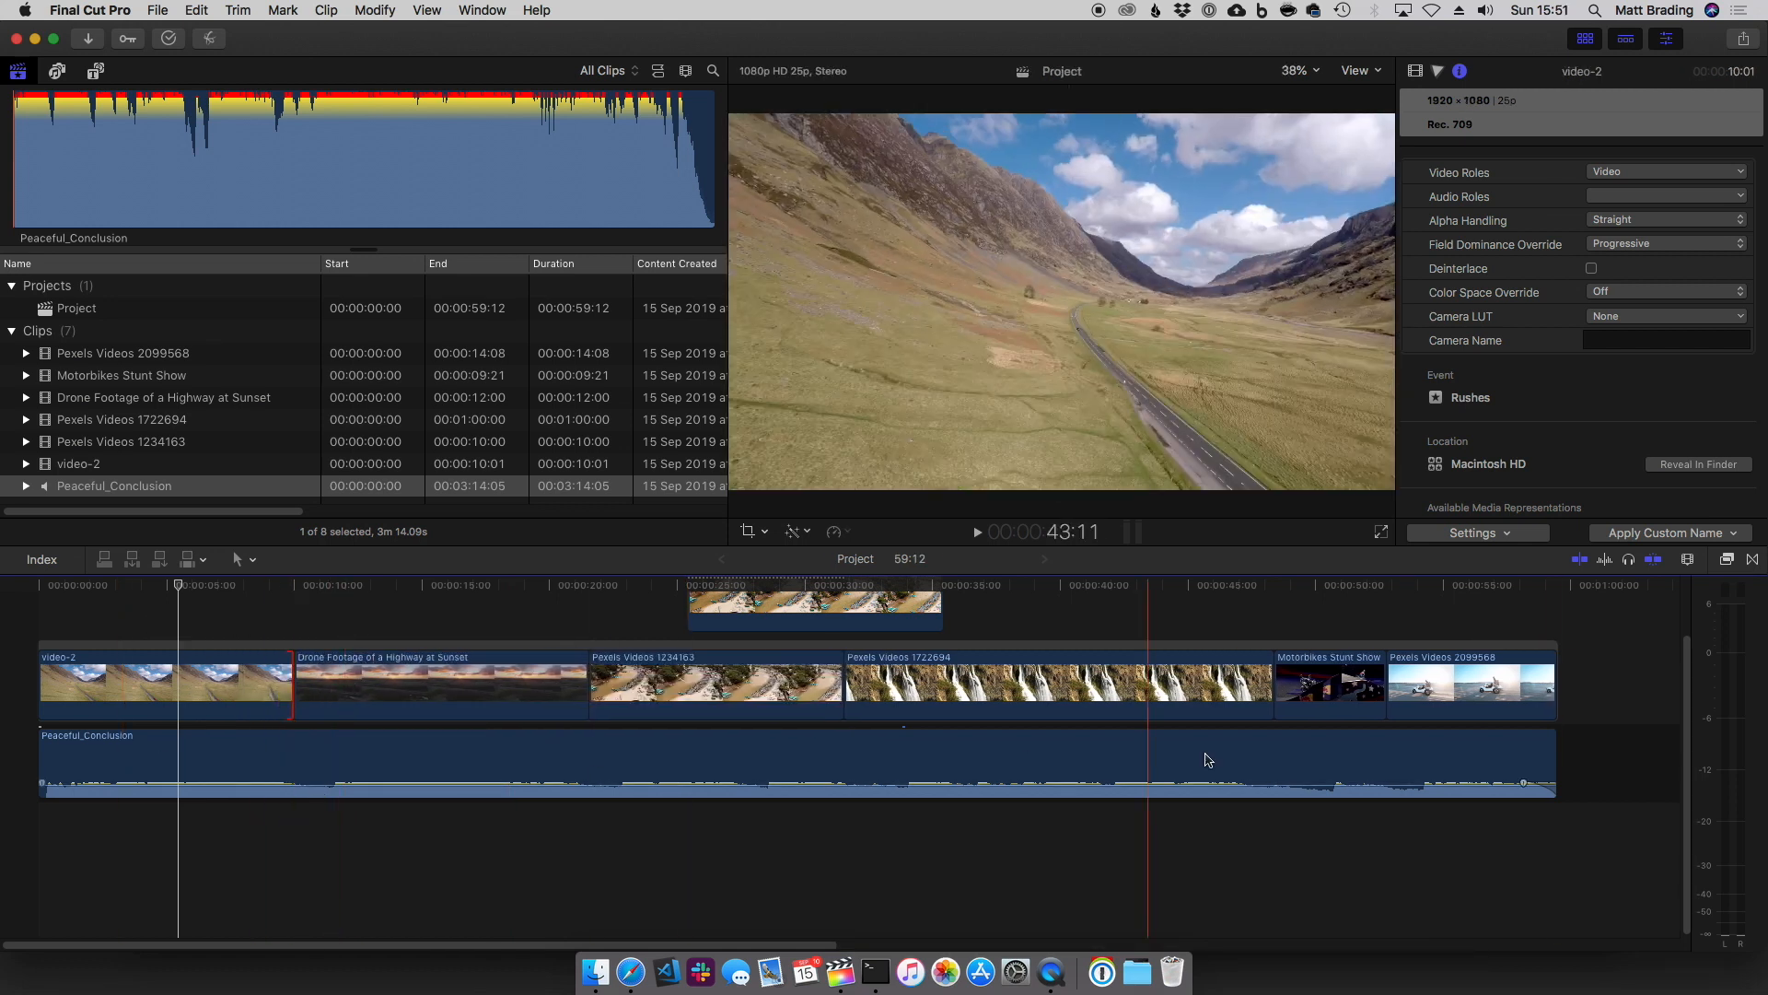